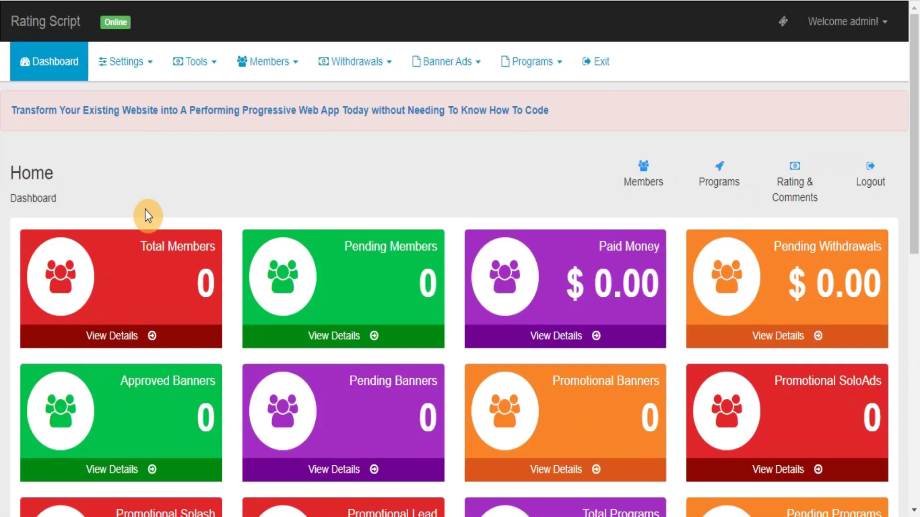
# - View the Settings > Instructions page, then switch to Settings > Admin Settings
pyautogui.click(135, 61)
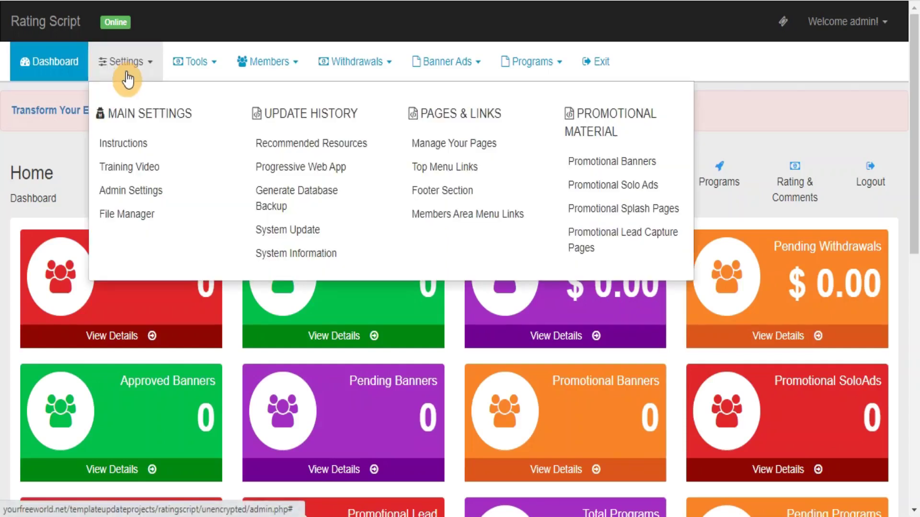
pyautogui.click(120, 152)
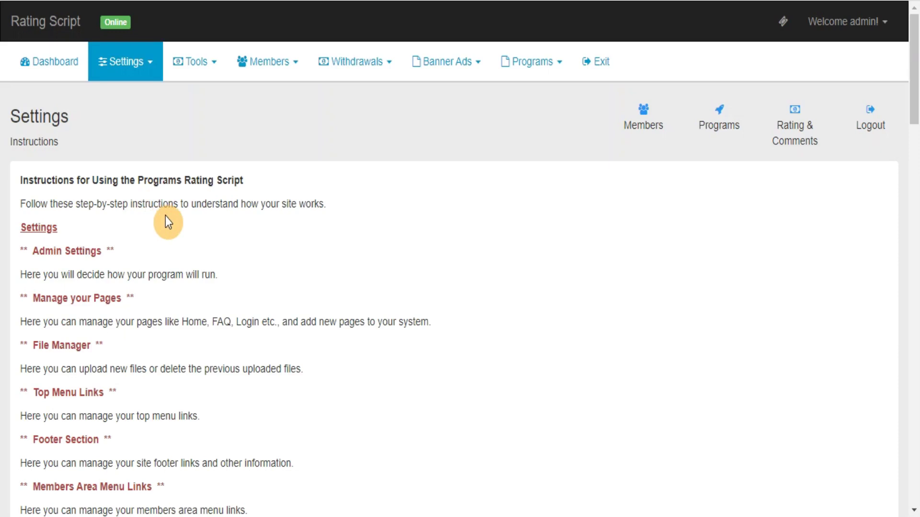
pyautogui.click(149, 77)
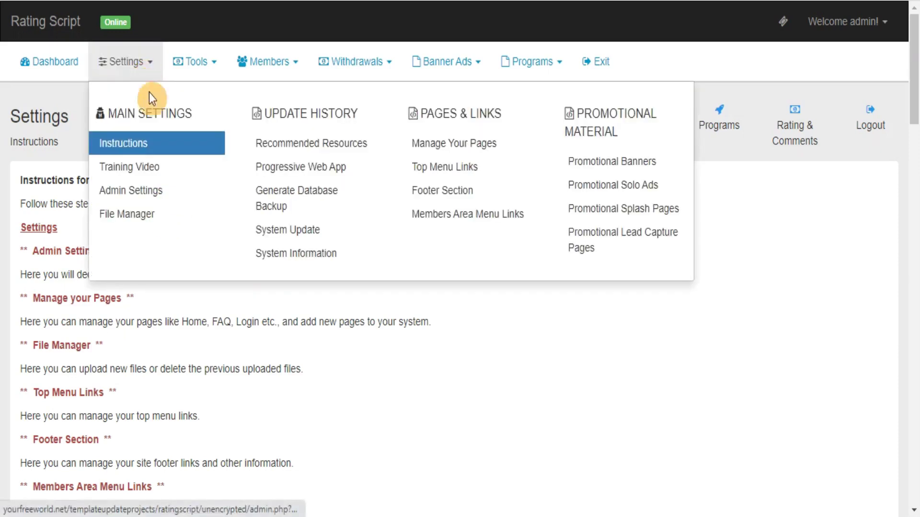
pyautogui.click(118, 203)
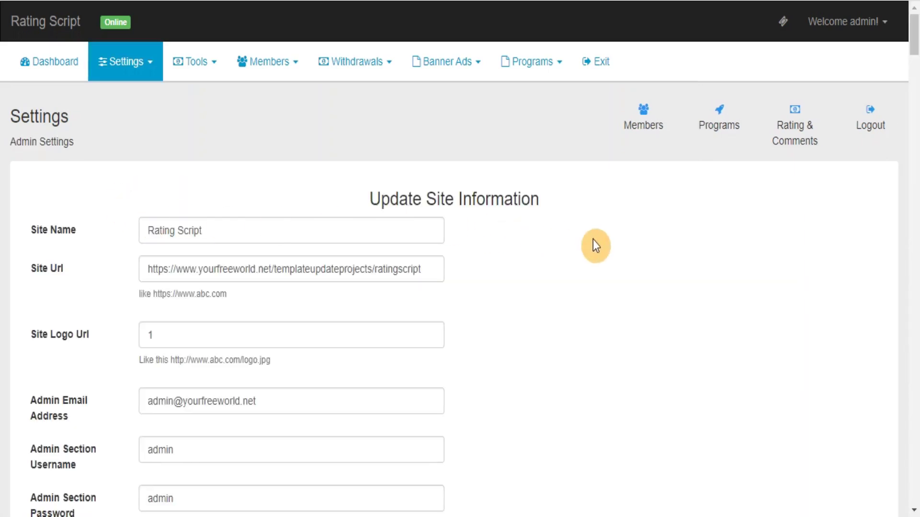
# - Scroll down the Admin Settings form to the Captcha Type section
pyautogui.moveTo(913, 39); pyautogui.dragTo(915, 65)
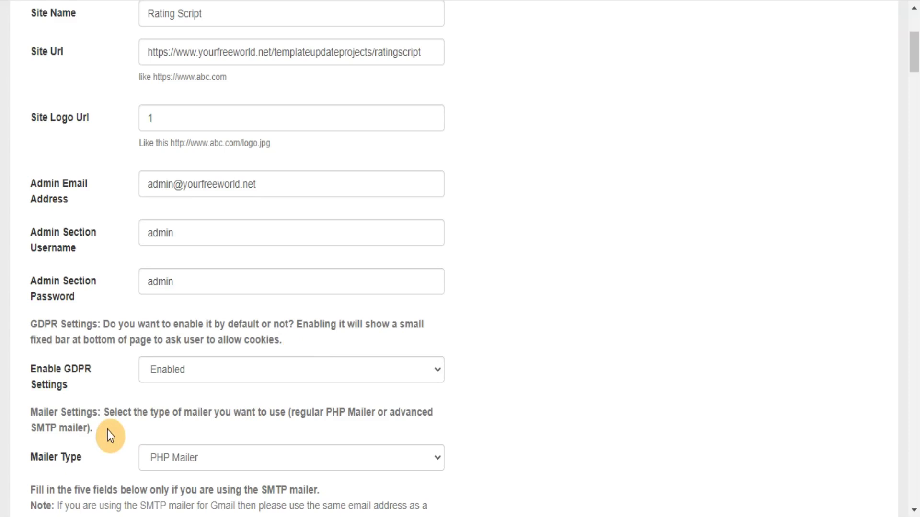
pyautogui.moveTo(913, 51); pyautogui.dragTo(911, 105)
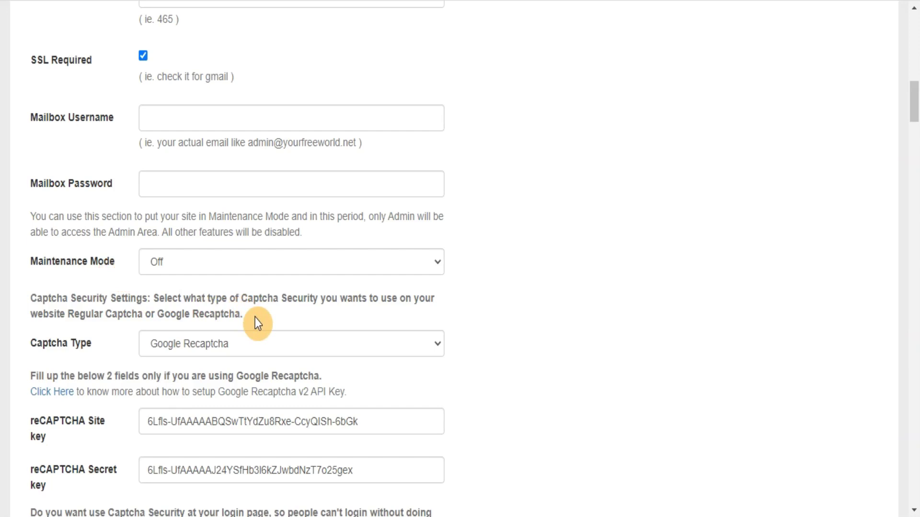
pyautogui.scroll(-2, 51, 311)
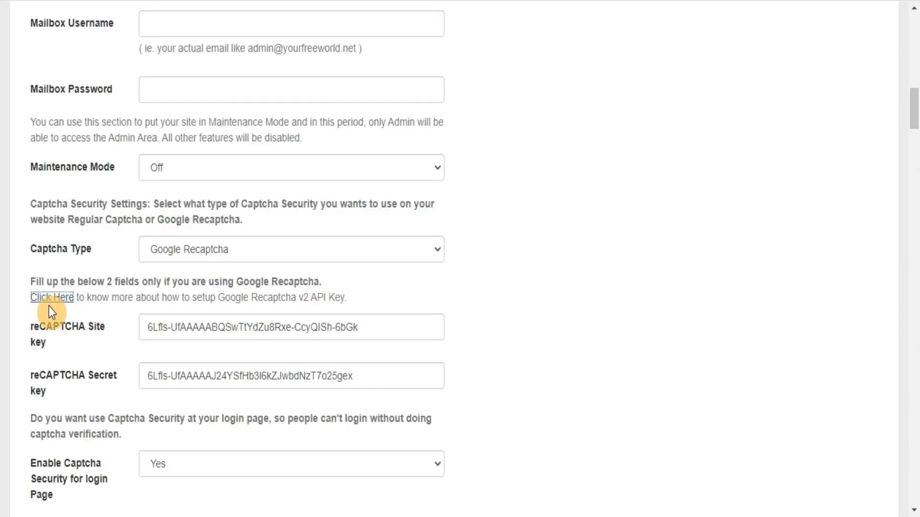
# - Open the Recaptcha key guide, return, and scroll Admin Settings down to Confirmation Email
pyautogui.click(51, 299)
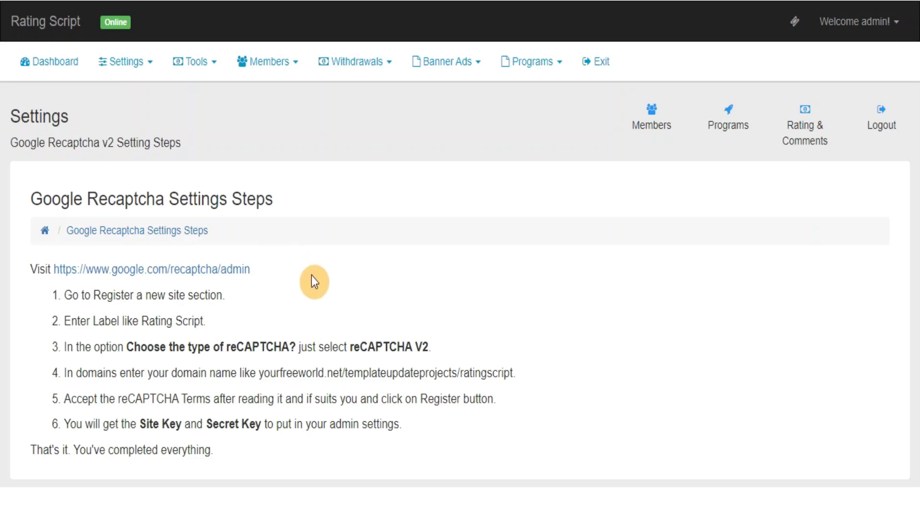
pyautogui.hotkey('alt', 'Left')
pyautogui.moveTo(915, 105); pyautogui.dragTo(914, 132)
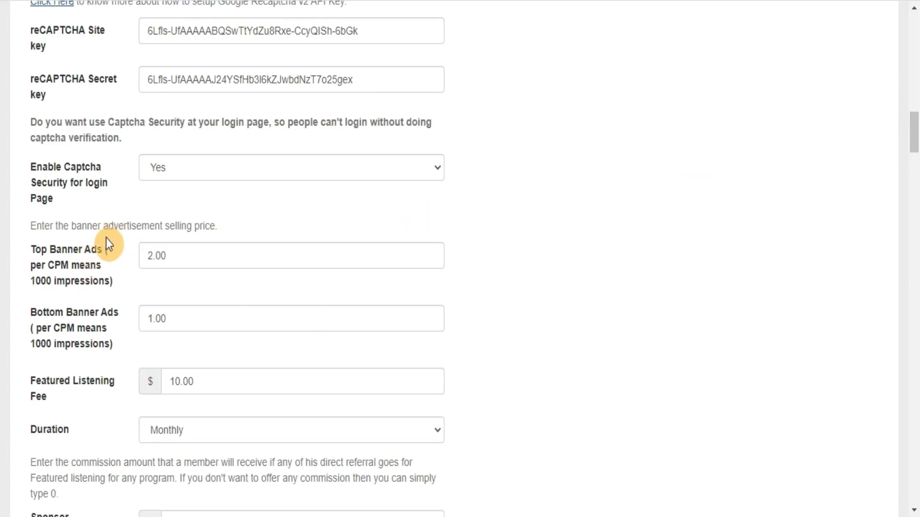
pyautogui.moveTo(914, 136); pyautogui.dragTo(893, 216)
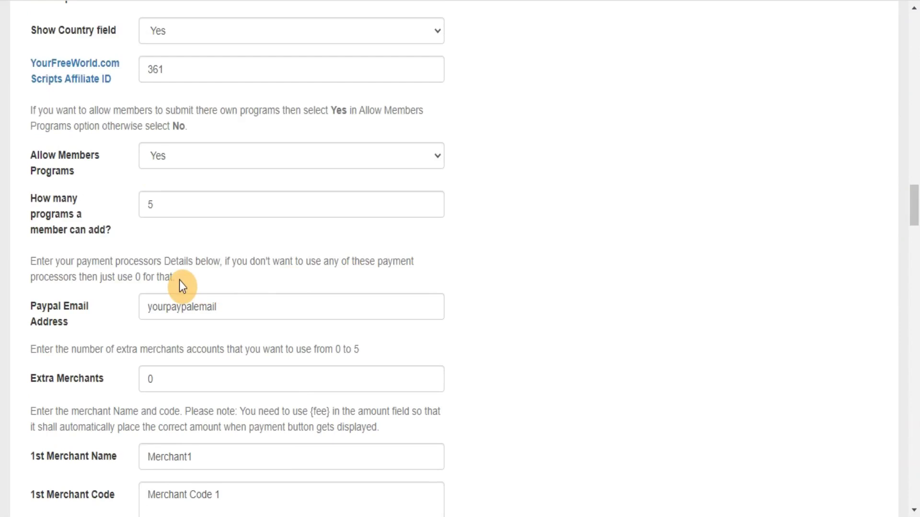
pyautogui.moveTo(905, 211); pyautogui.dragTo(889, 306)
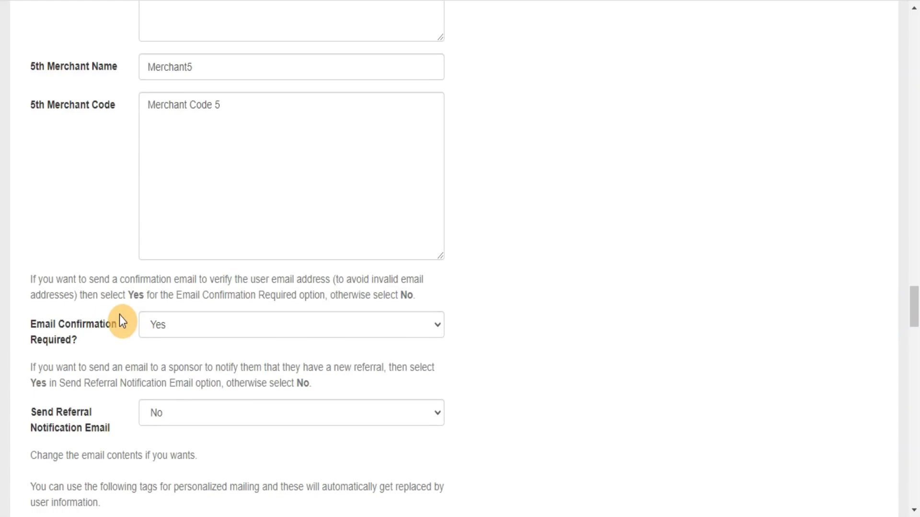
pyautogui.scroll(-5, 121, 320)
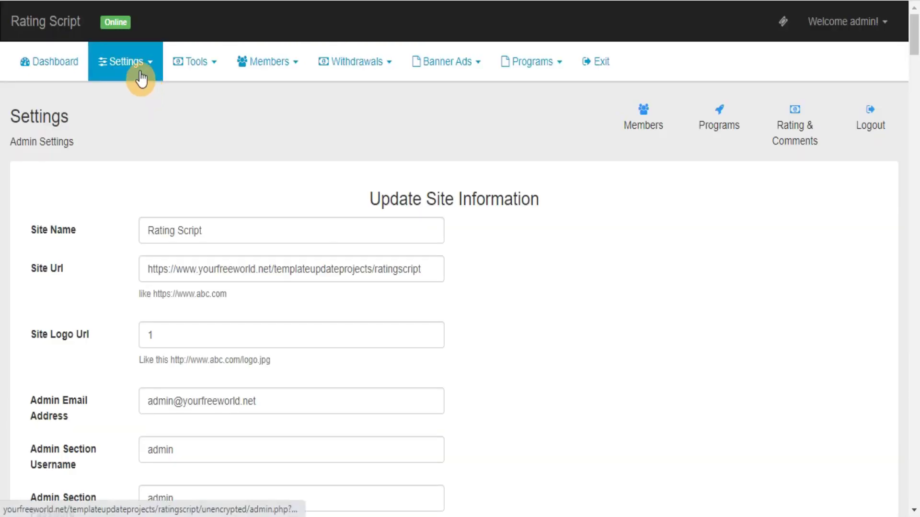
# - View the File Manager and generate a database backup
pyautogui.click(140, 72)
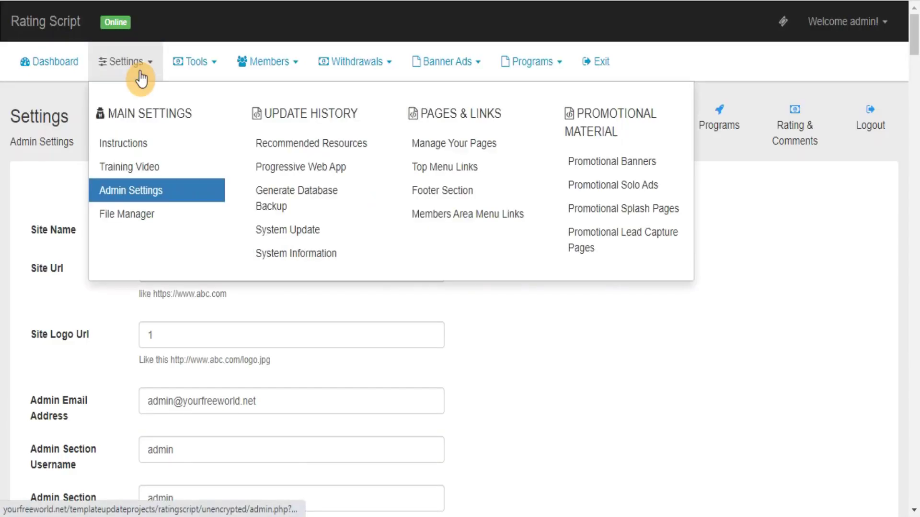
pyautogui.click(129, 220)
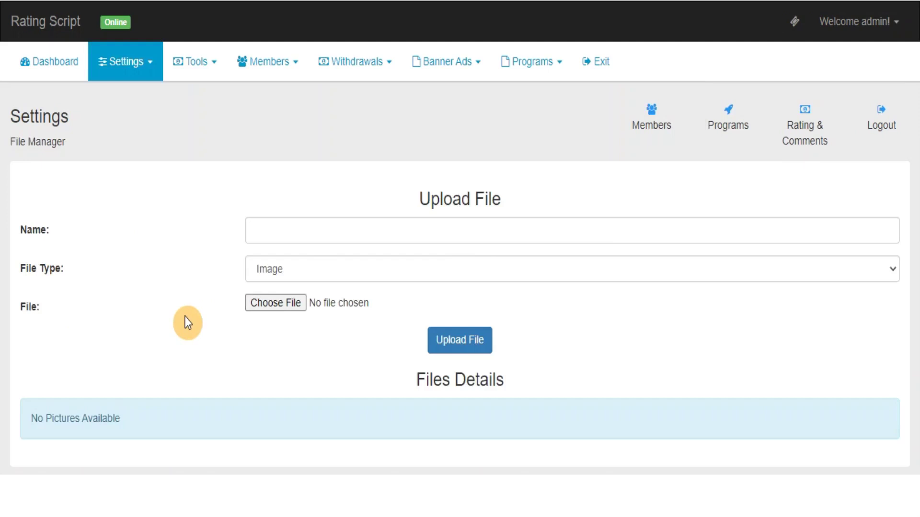
pyautogui.click(151, 70)
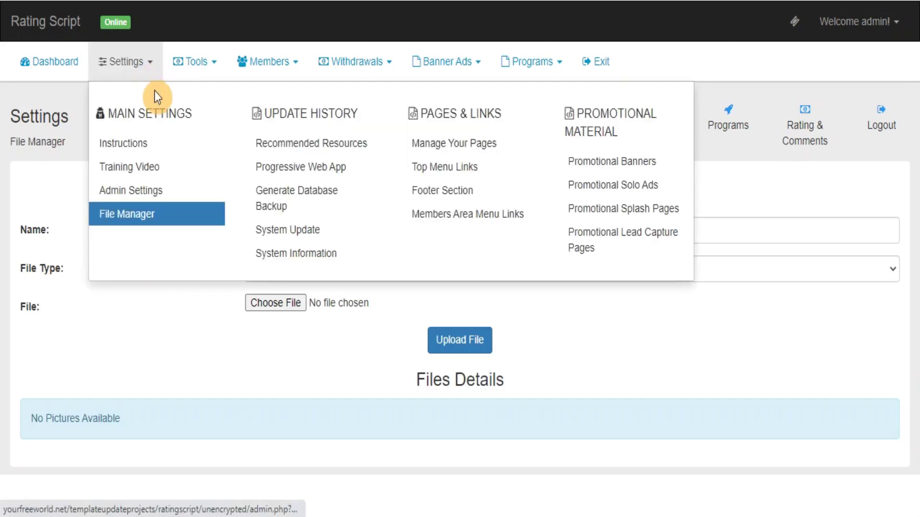
pyautogui.click(285, 199)
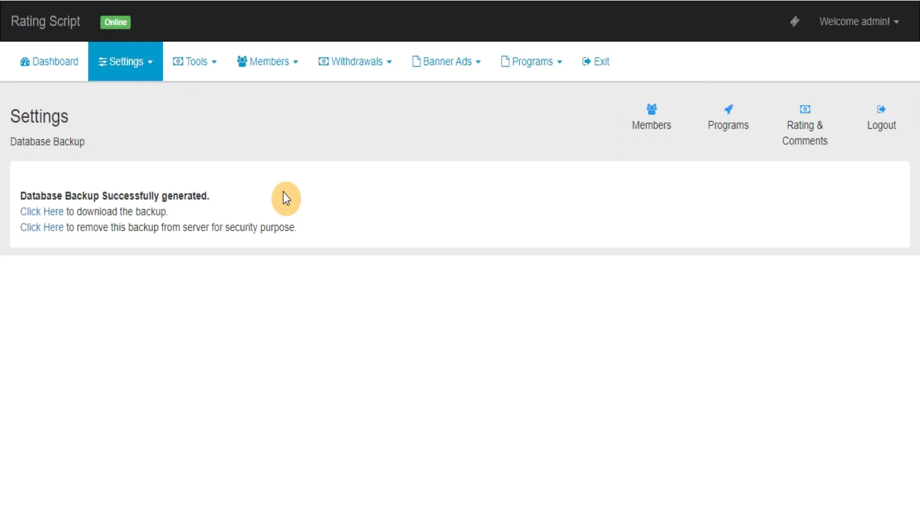
# - Check for system updates, then view System Information showing PHP 7.1.33
pyautogui.click(139, 77)
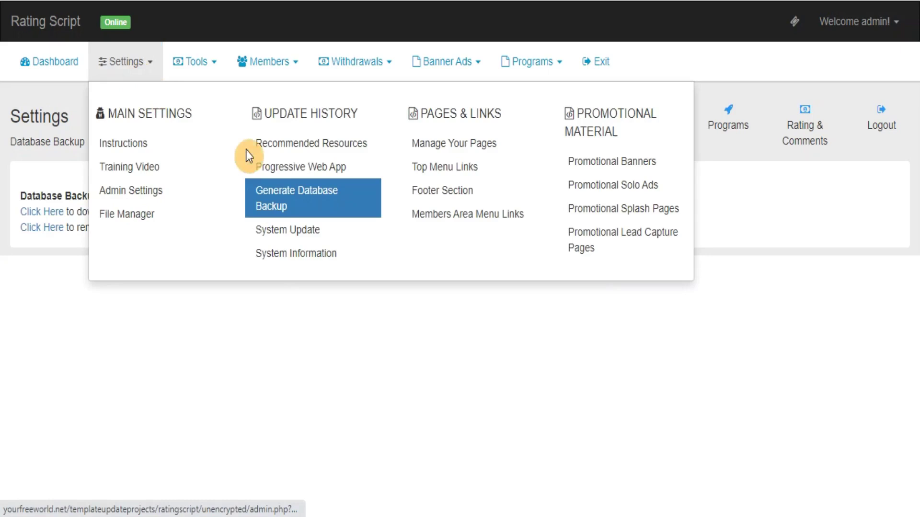
pyautogui.click(291, 232)
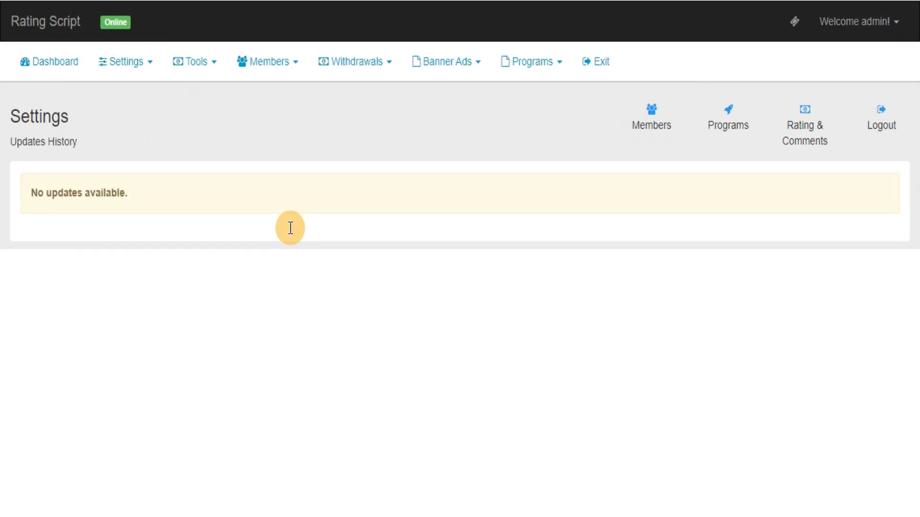
pyautogui.click(148, 76)
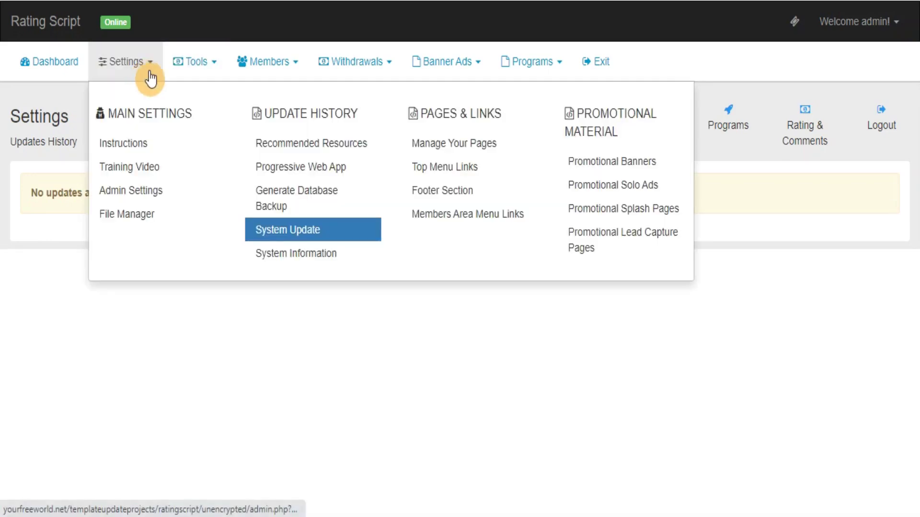
pyautogui.click(298, 259)
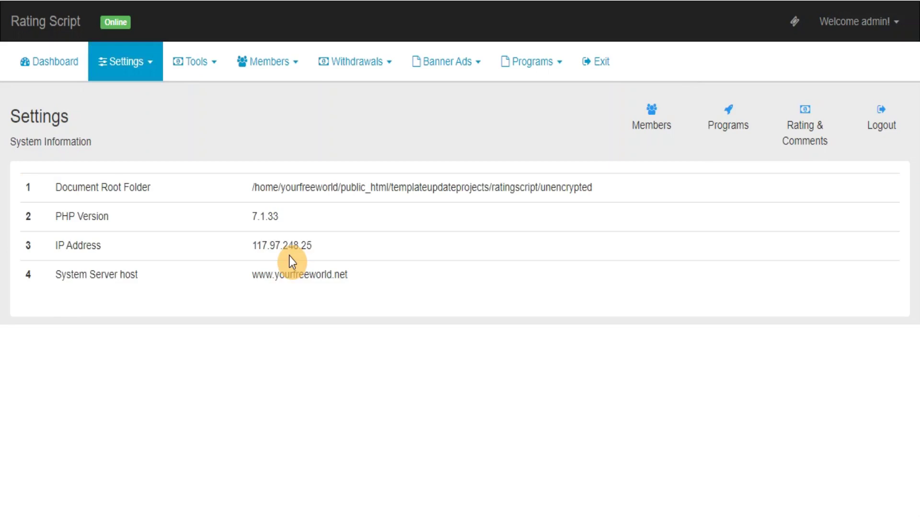
# - Add a page named How It Works with filename howitworks.php
pyautogui.click(148, 67)
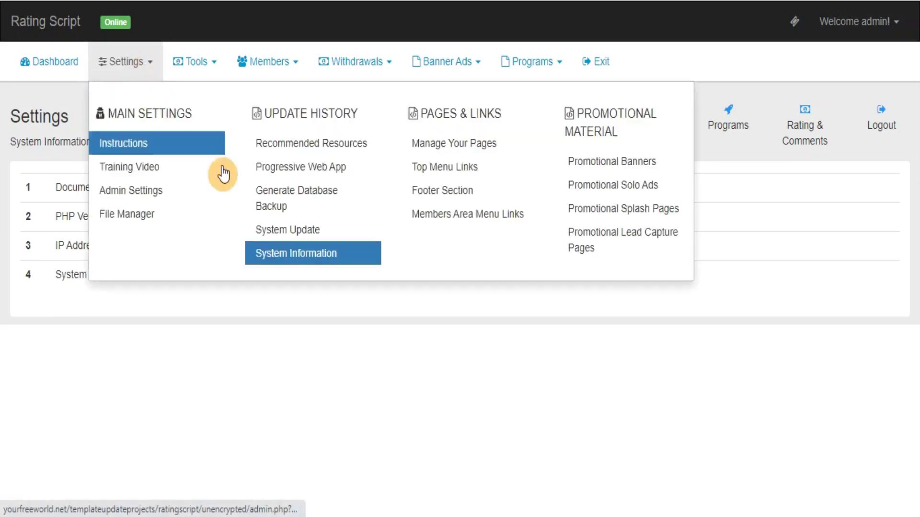
pyautogui.click(437, 143)
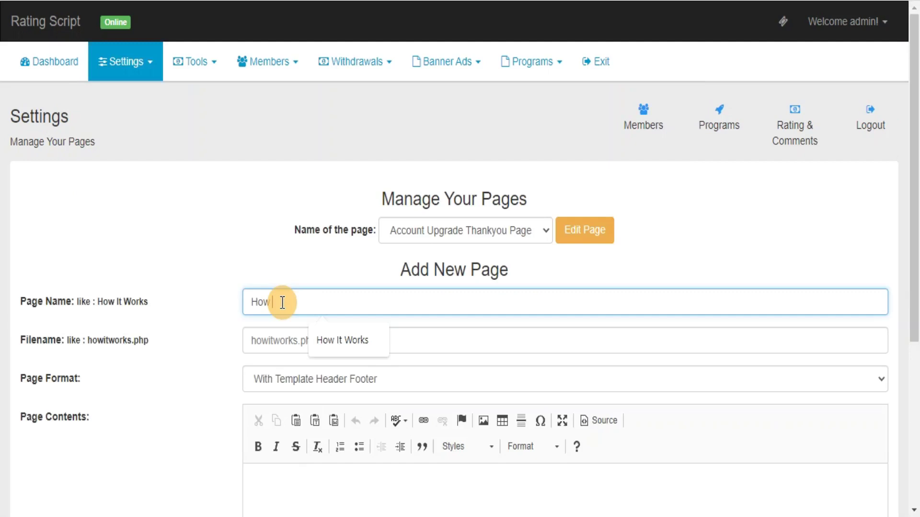
pyautogui.write('It M')
pyautogui.write('orks')
pyautogui.press('Tab')
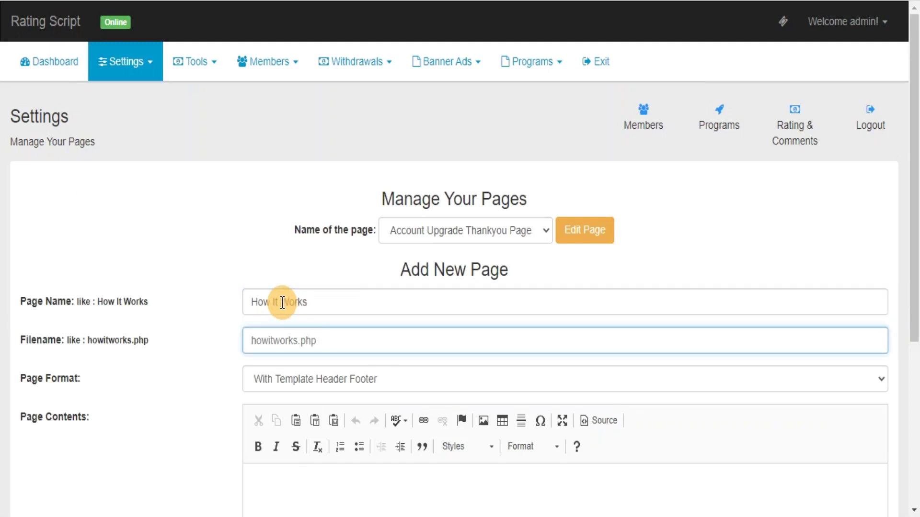
pyautogui.write('howitworks.ph')
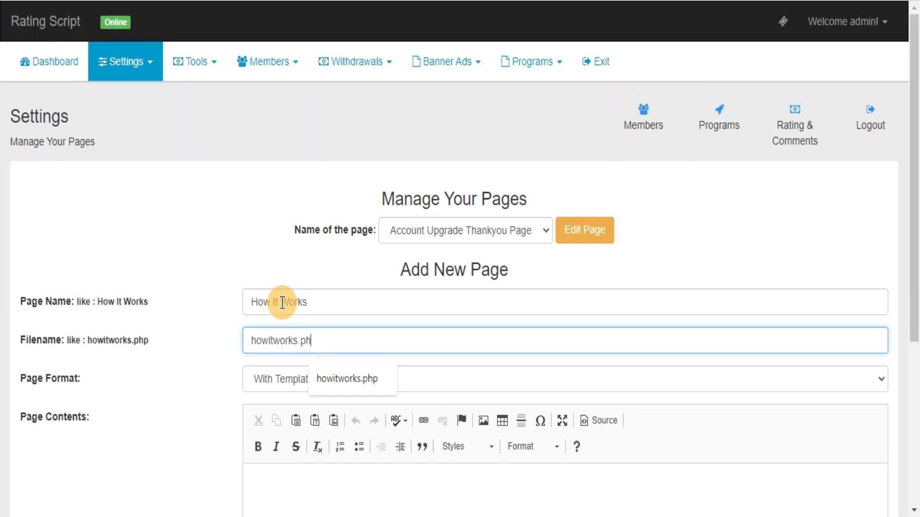
pyautogui.write('p')
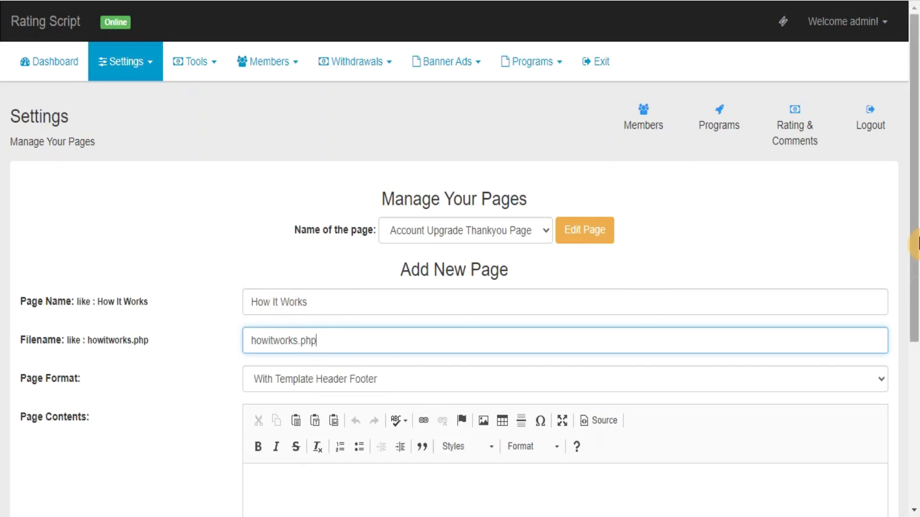
pyautogui.moveTo(916, 245); pyautogui.dragTo(913, 335)
pyautogui.click(481, 491)
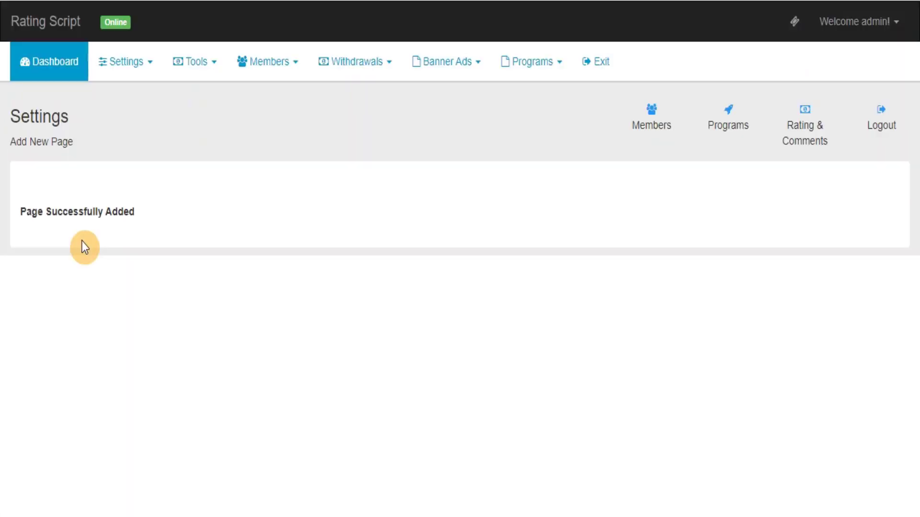
# - Reopen Manage Your Pages and confirm How It Works appears in the page dropdown
pyautogui.click(127, 72)
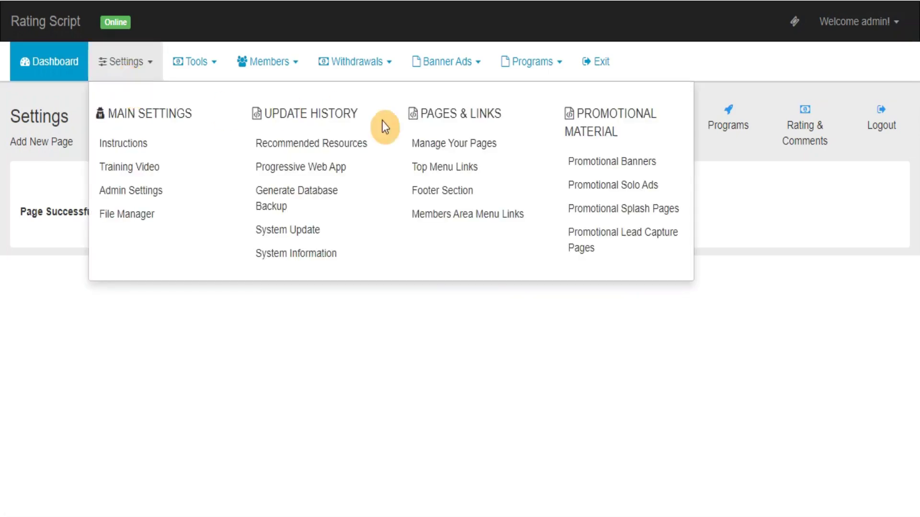
pyautogui.click(448, 146)
pyautogui.click(464, 235)
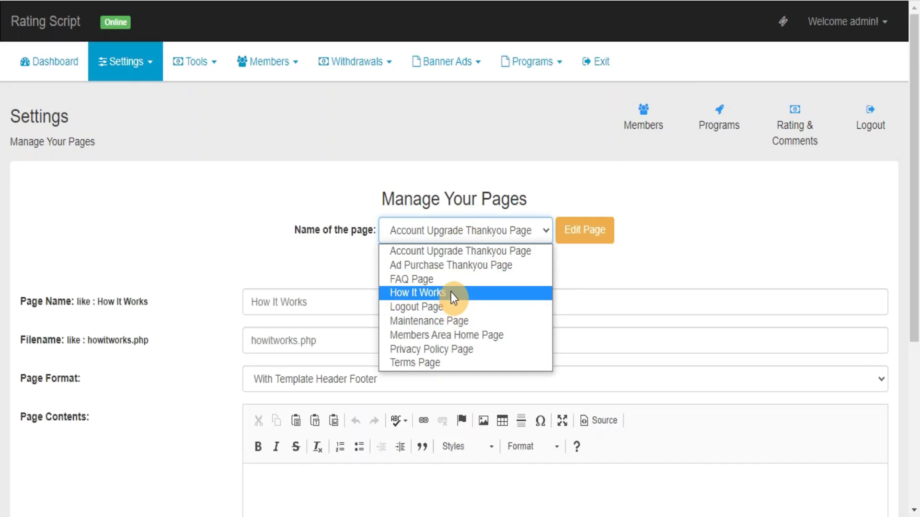
# - View the Top Menu Links and Footer Section settings, then the Members Area Menu Links page
pyautogui.click(122, 74)
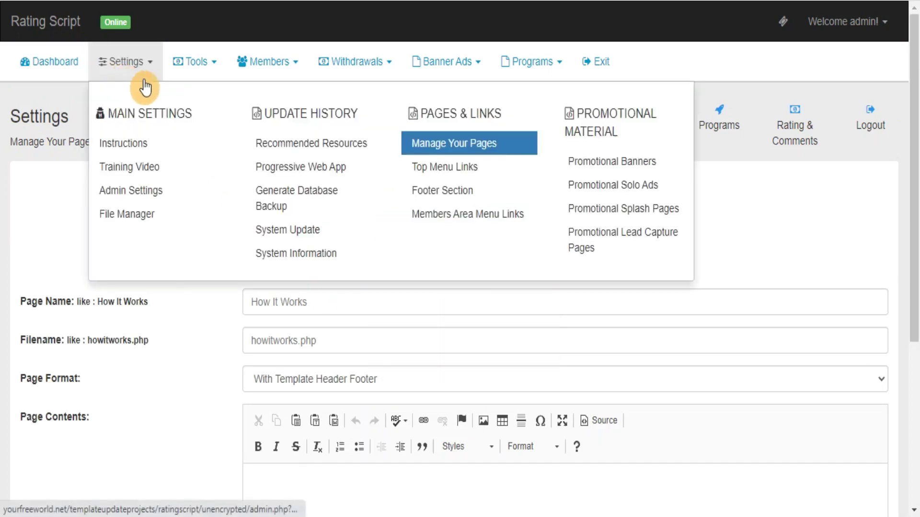
pyautogui.click(474, 170)
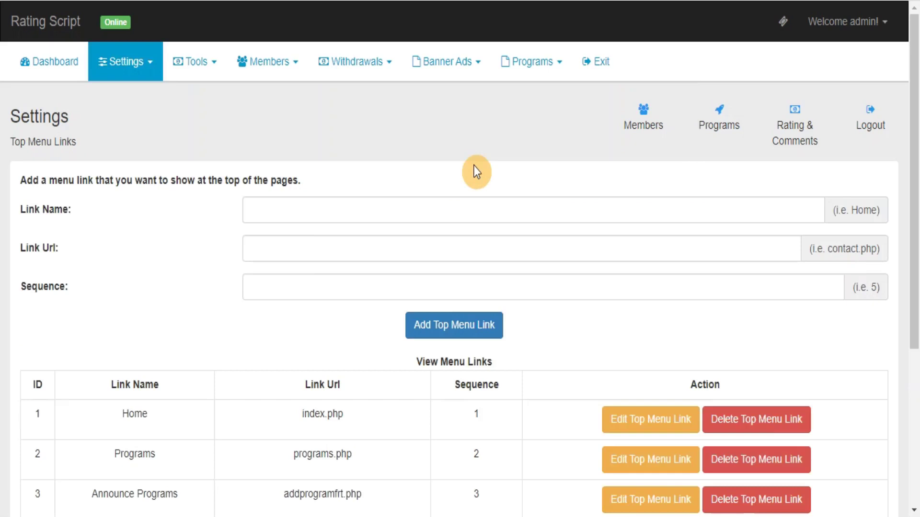
pyautogui.click(117, 62)
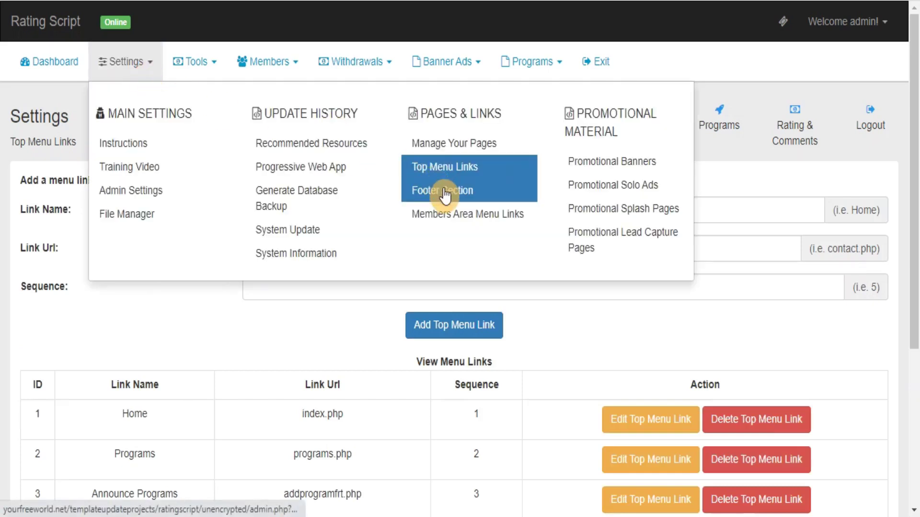
pyautogui.click(437, 194)
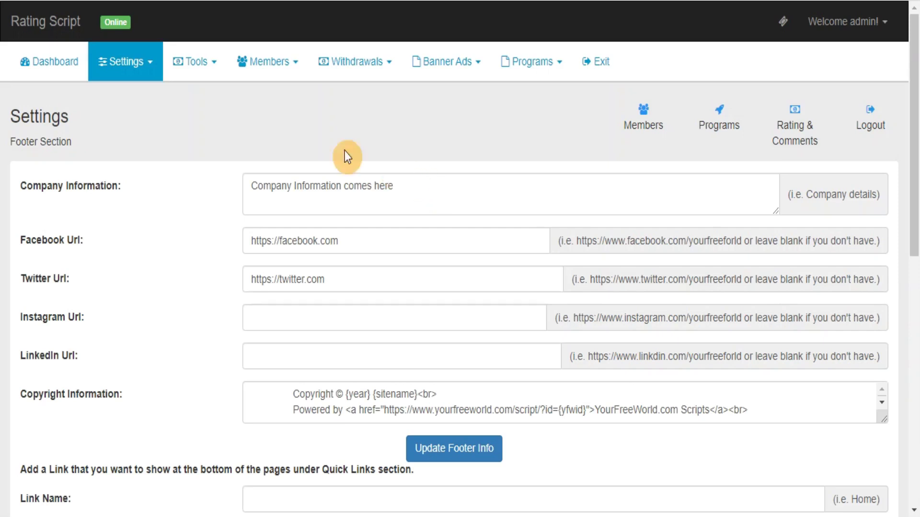
pyautogui.click(125, 63)
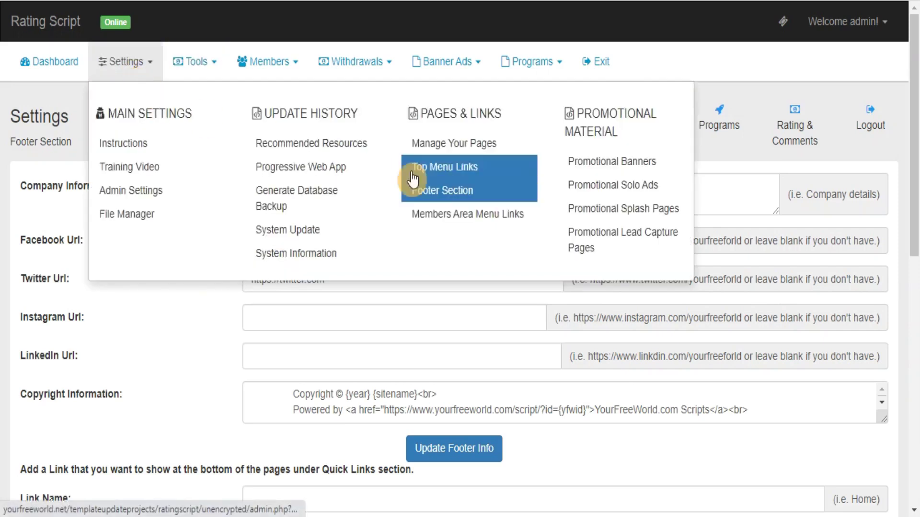
pyautogui.click(441, 223)
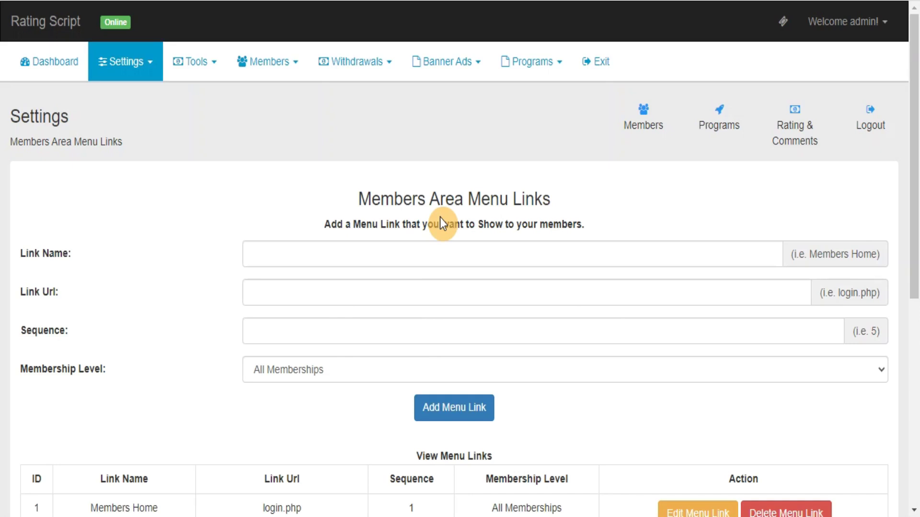
pyautogui.click(138, 78)
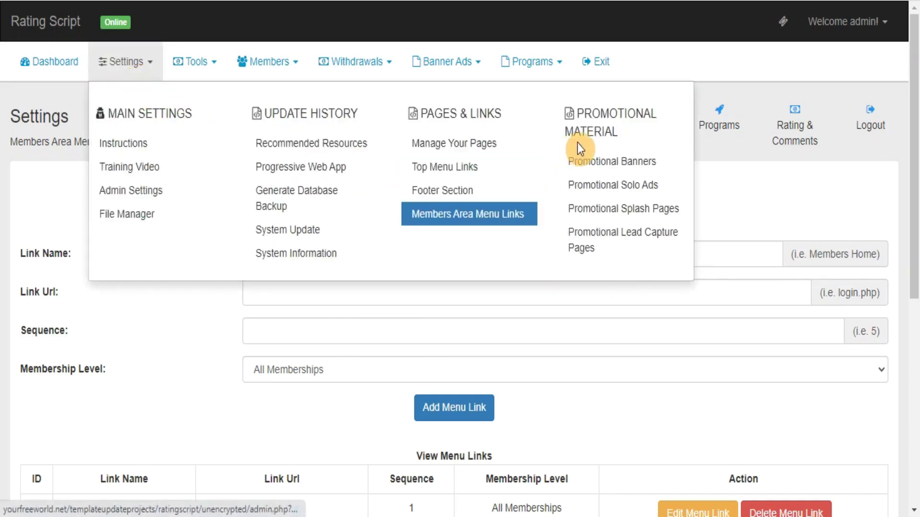
# - Upload banner.gif as a promotional banner and reopen the Promotional Banners page
pyautogui.click(612, 170)
pyautogui.click(73, 272)
pyautogui.click(291, 315)
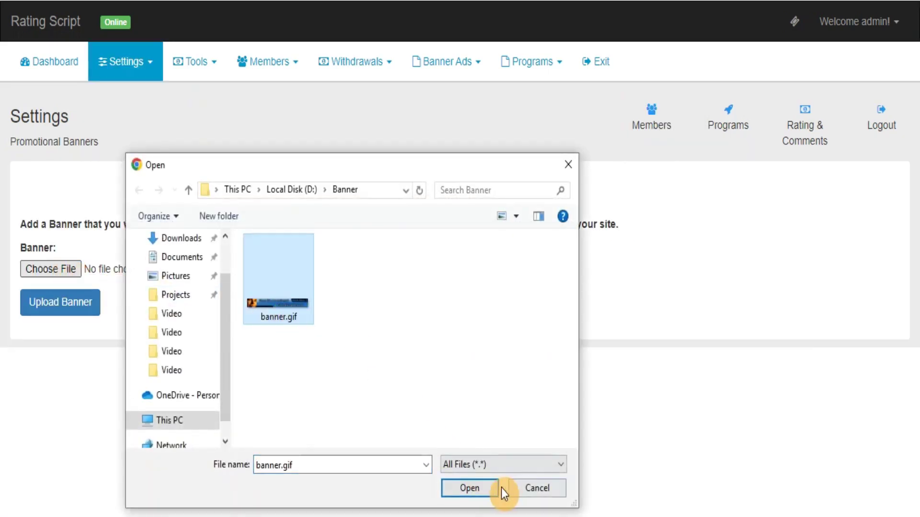
pyautogui.click(481, 487)
pyautogui.click(82, 319)
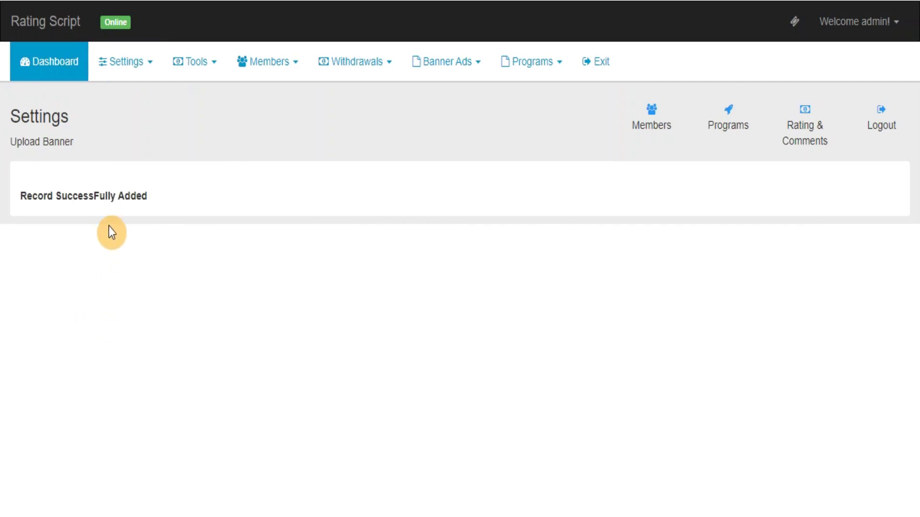
pyautogui.click(143, 72)
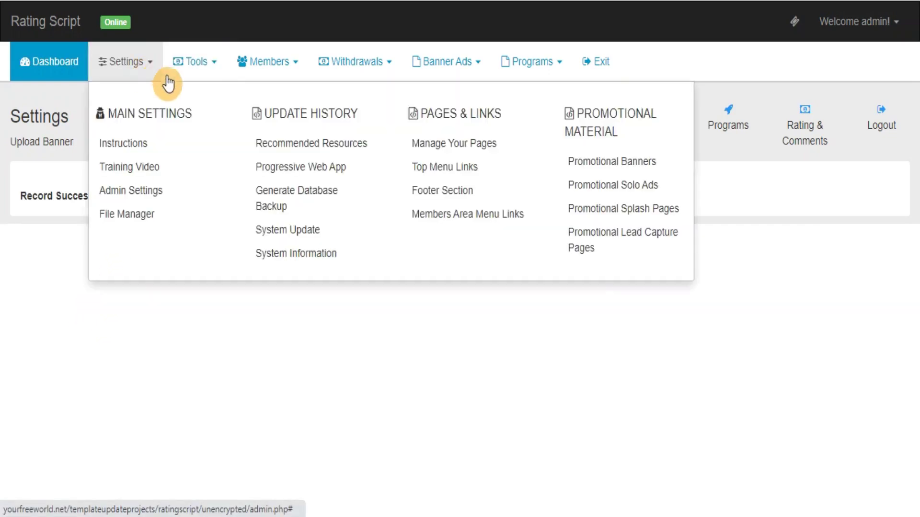
pyautogui.click(637, 167)
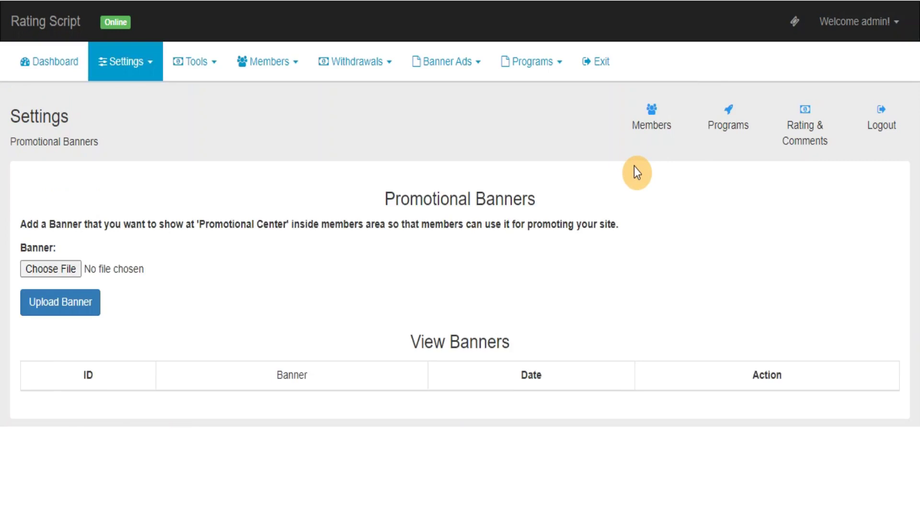
# - Add solo ad 'test solo ad' with the pasted Dear Marketer message, then check View Solo Ads
pyautogui.click(126, 61)
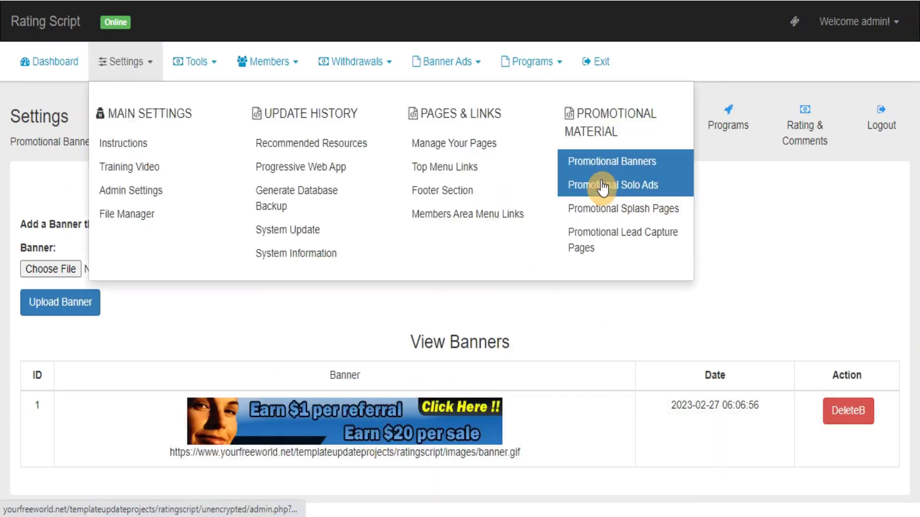
pyautogui.click(602, 187)
pyautogui.write('tes')
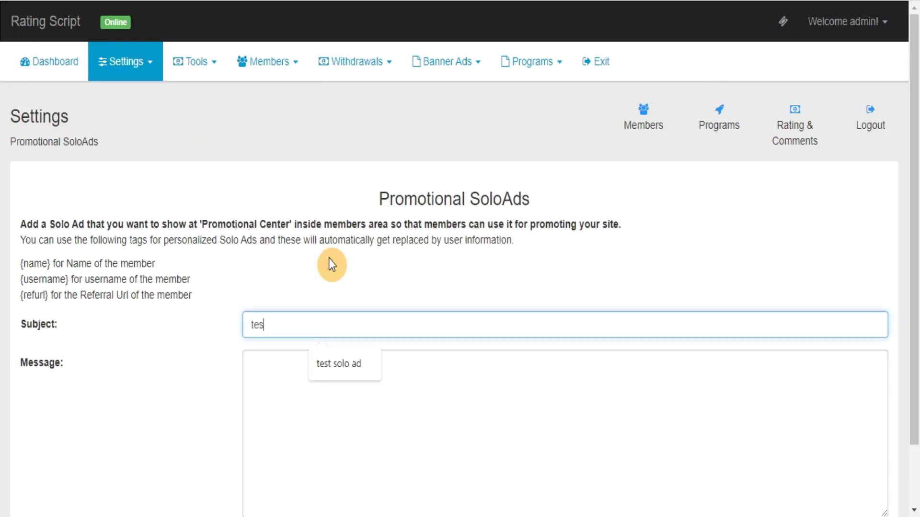
pyautogui.write('t solo ad')
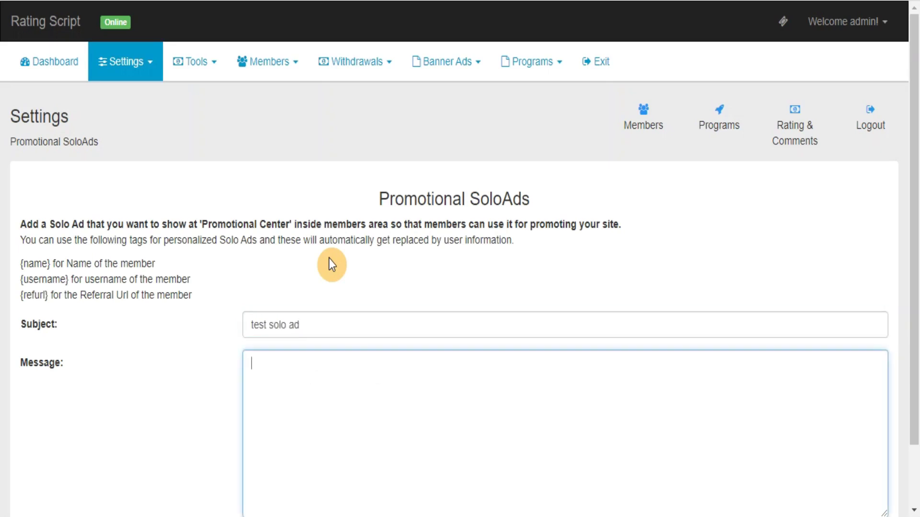
pyautogui.write('Dear Marketer,  This is a test solo ad: {refurl}  Regards, {name} {username}')
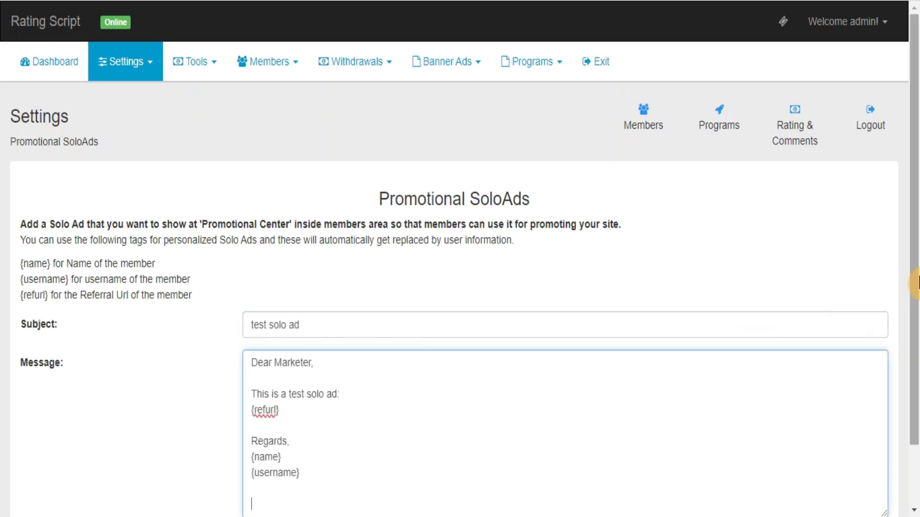
pyautogui.moveTo(916, 283); pyautogui.dragTo(906, 357)
pyautogui.click(479, 474)
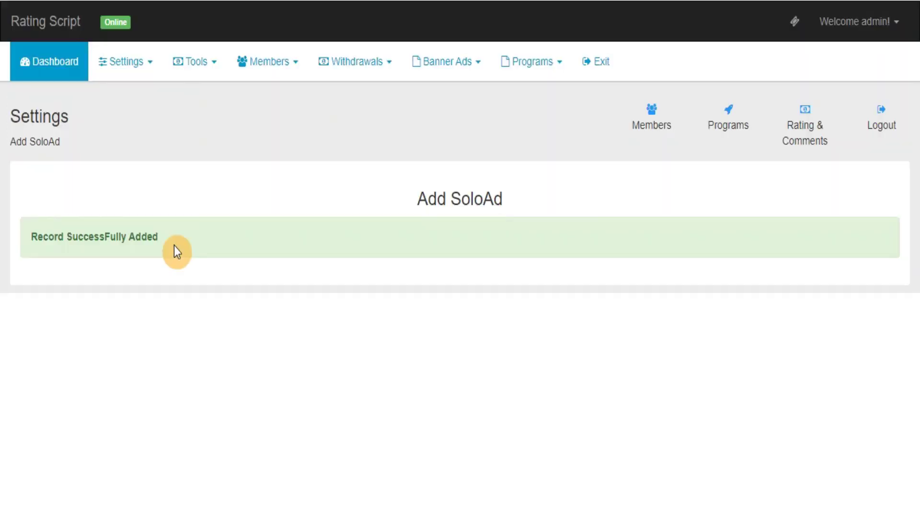
pyautogui.click(125, 77)
pyautogui.click(605, 181)
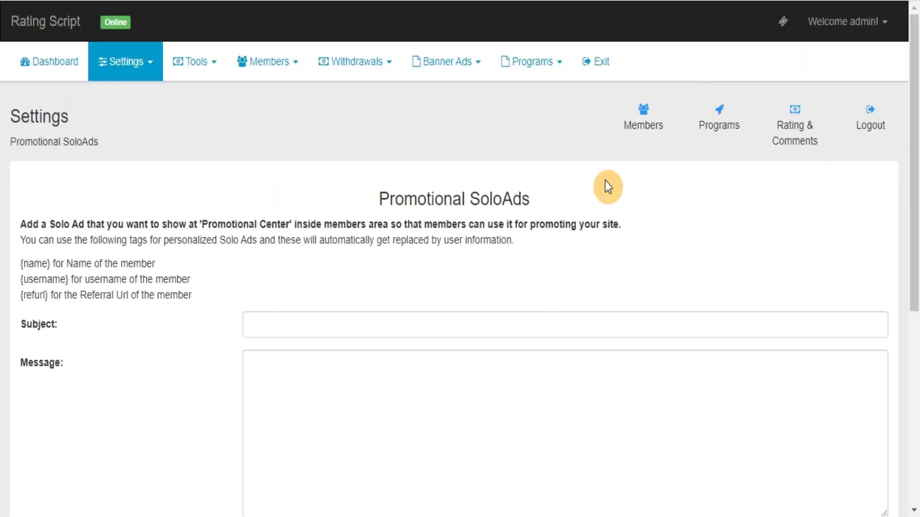
pyautogui.moveTo(915, 199); pyautogui.dragTo(915, 395)
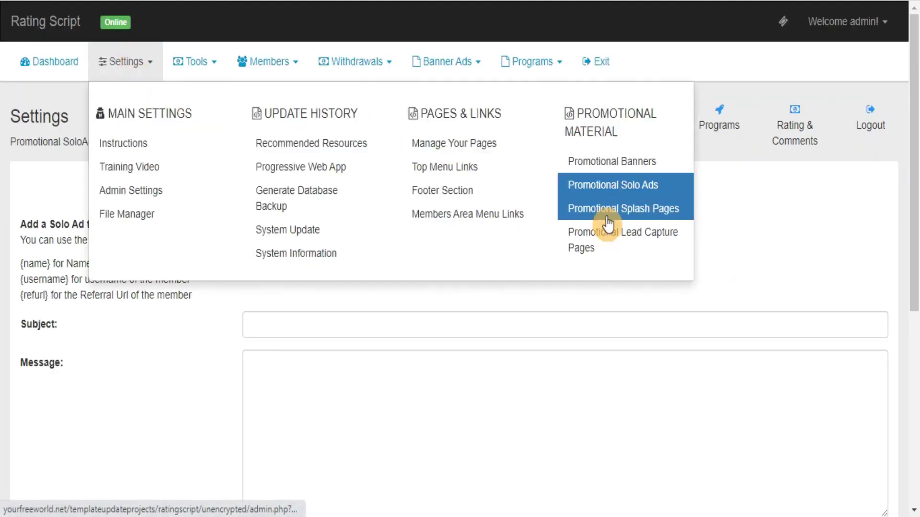
# - View the Promotional Splash Pages form, then the Promotional Lead Capture Pages form
pyautogui.click(613, 211)
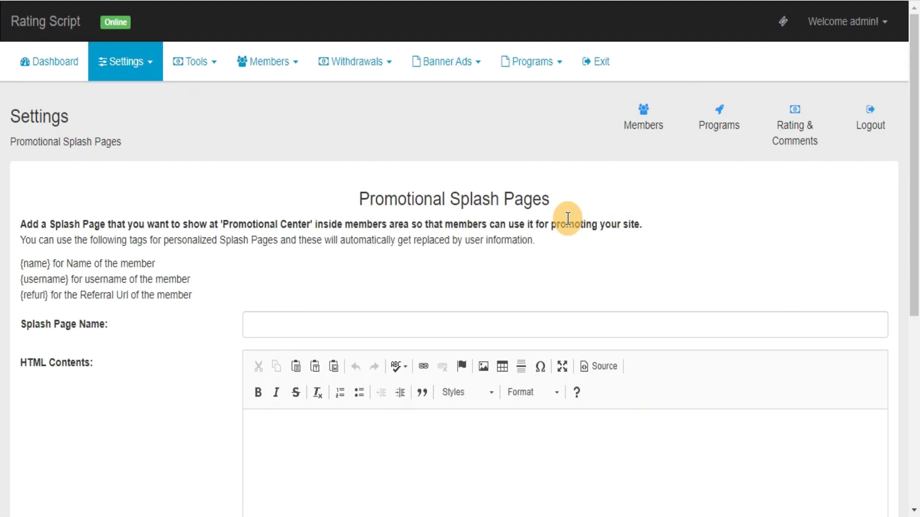
pyautogui.click(140, 71)
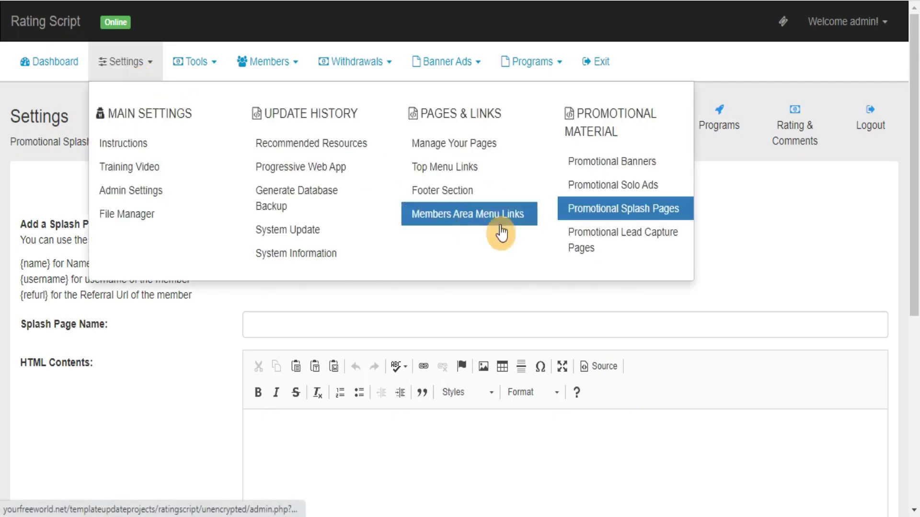
pyautogui.click(598, 250)
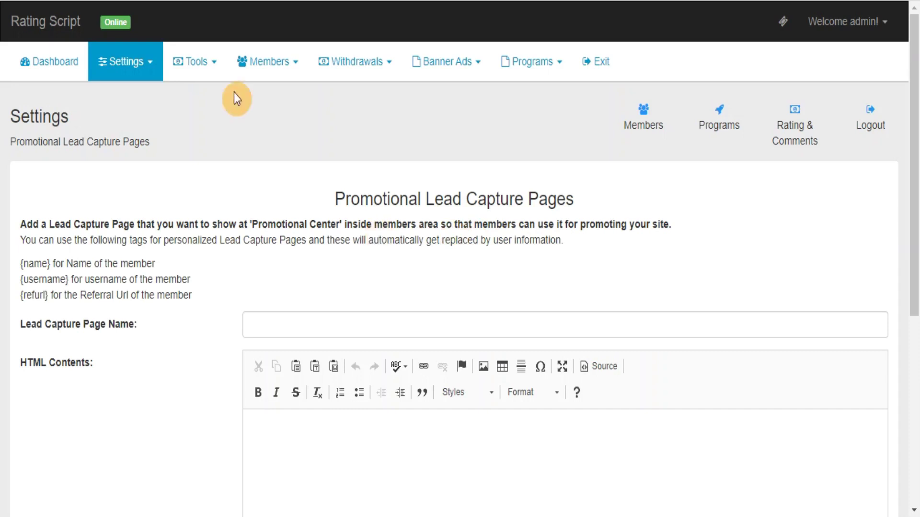
# - View the Marketing Tools and Send Push Notifications pages
pyautogui.click(214, 76)
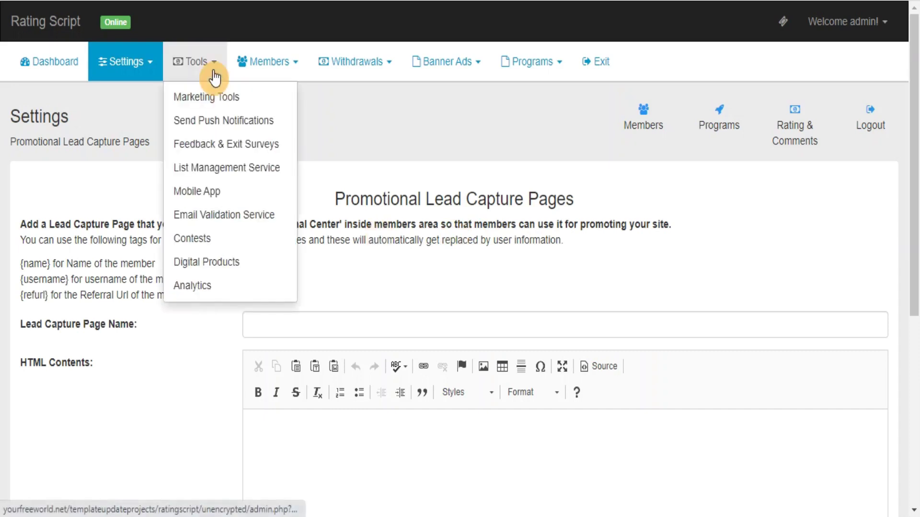
pyautogui.click(206, 108)
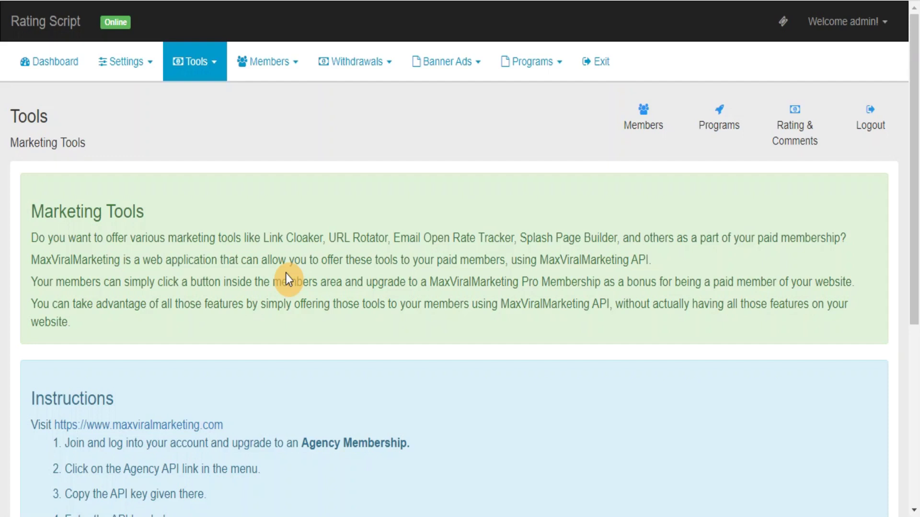
pyautogui.click(218, 60)
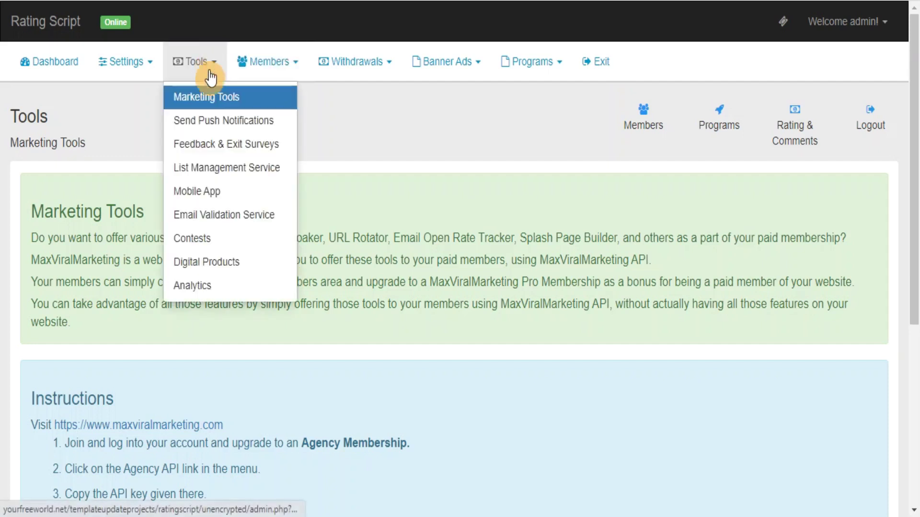
pyautogui.click(210, 126)
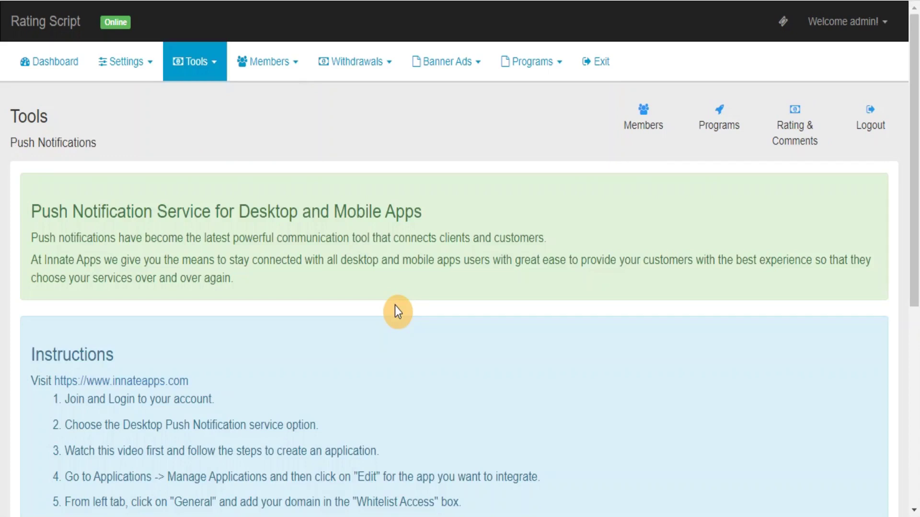
# - View the Feedback & Exit Surveys page, then the List Management Service page
pyautogui.click(193, 70)
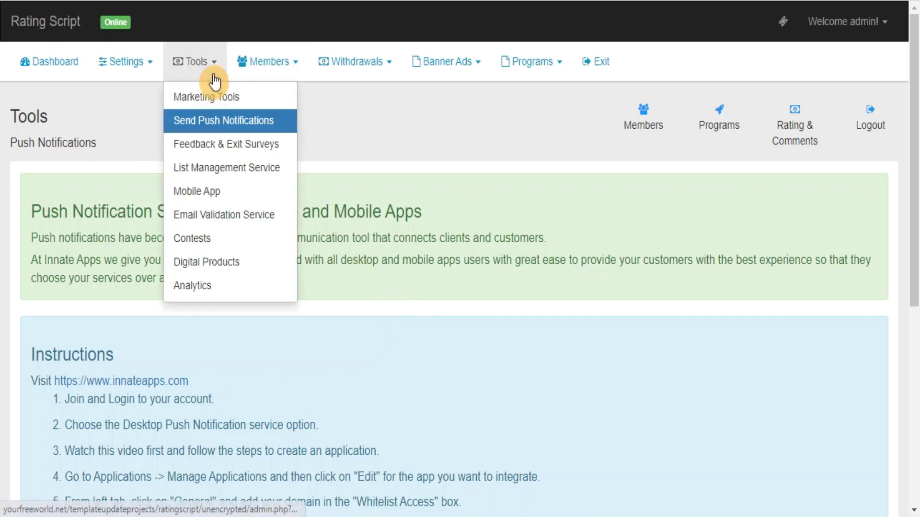
pyautogui.click(228, 152)
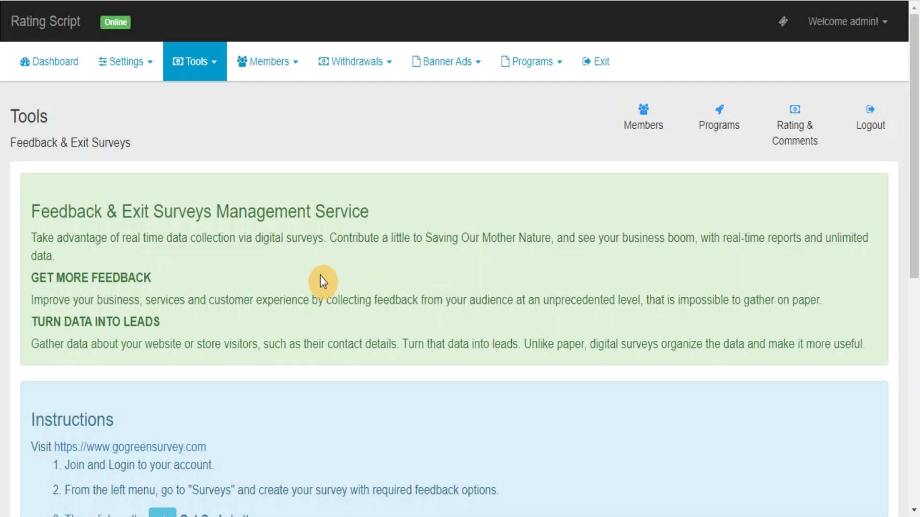
pyautogui.click(218, 72)
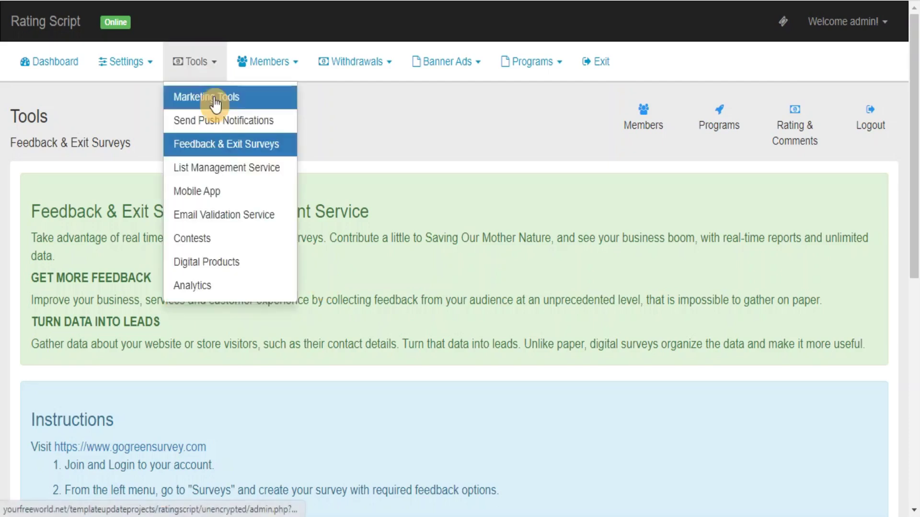
pyautogui.click(228, 178)
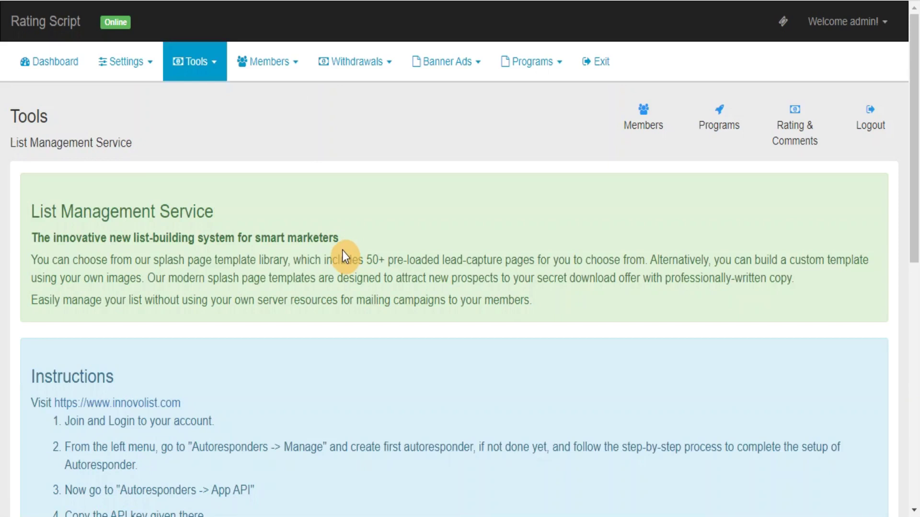
# - View the Mobile App and Email Validation Service tool pages
pyautogui.click(194, 75)
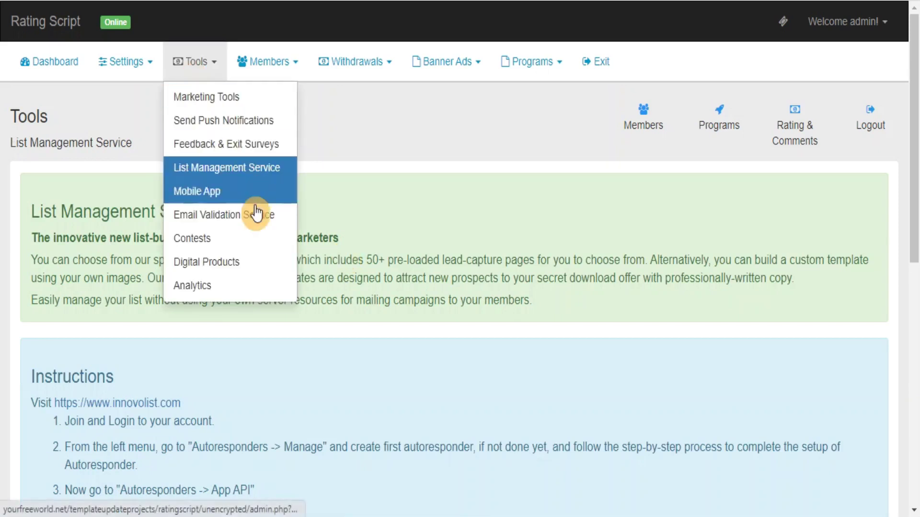
pyautogui.click(215, 196)
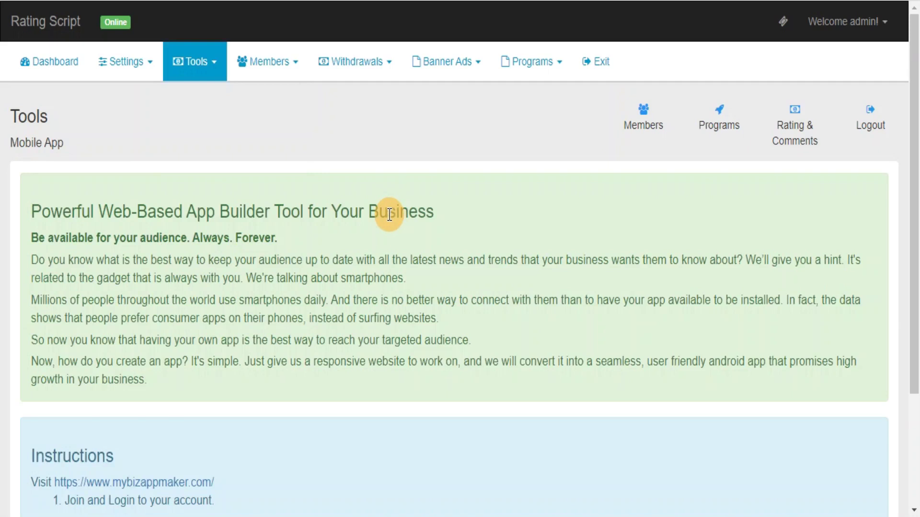
pyautogui.click(205, 66)
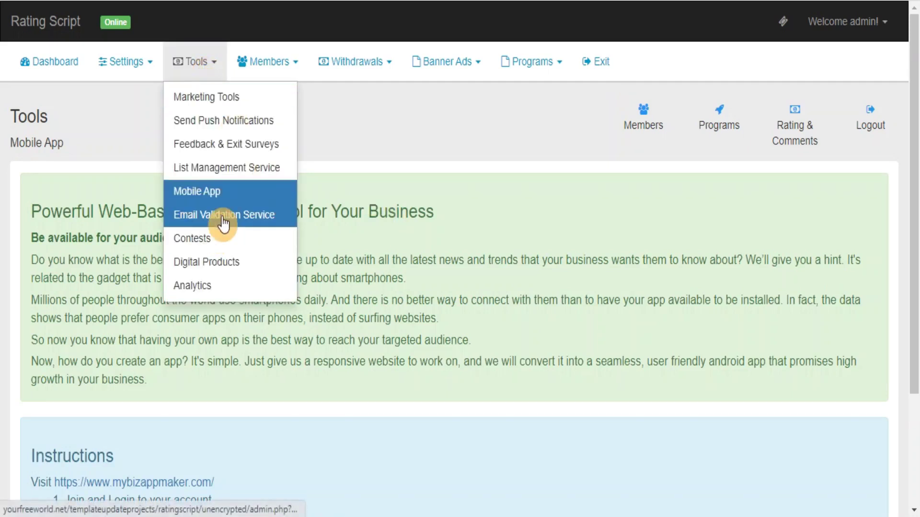
pyautogui.click(223, 219)
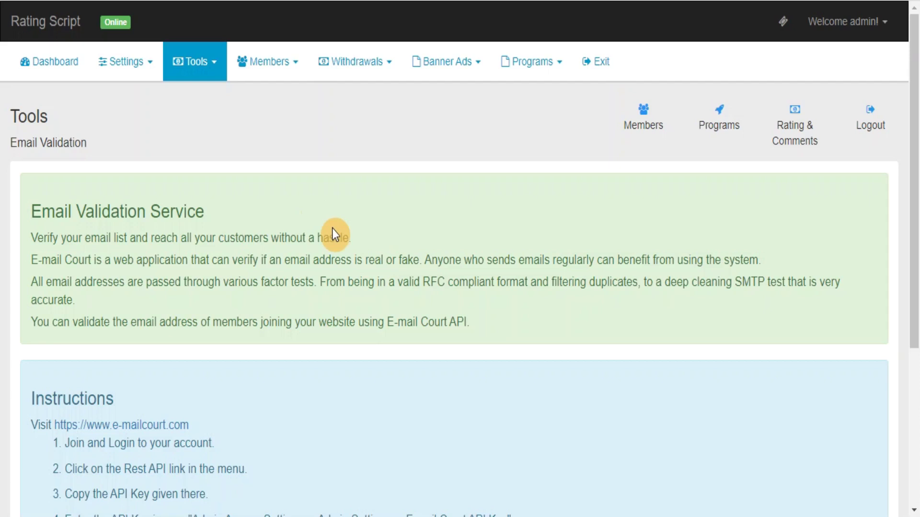
# - View the Contests, Digital Products and Google Analytics tool pages in turn
pyautogui.click(204, 69)
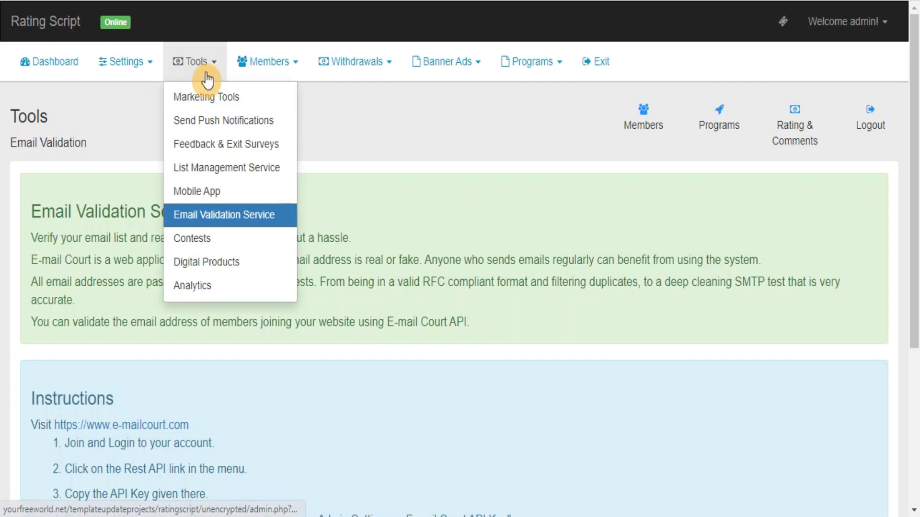
pyautogui.click(202, 241)
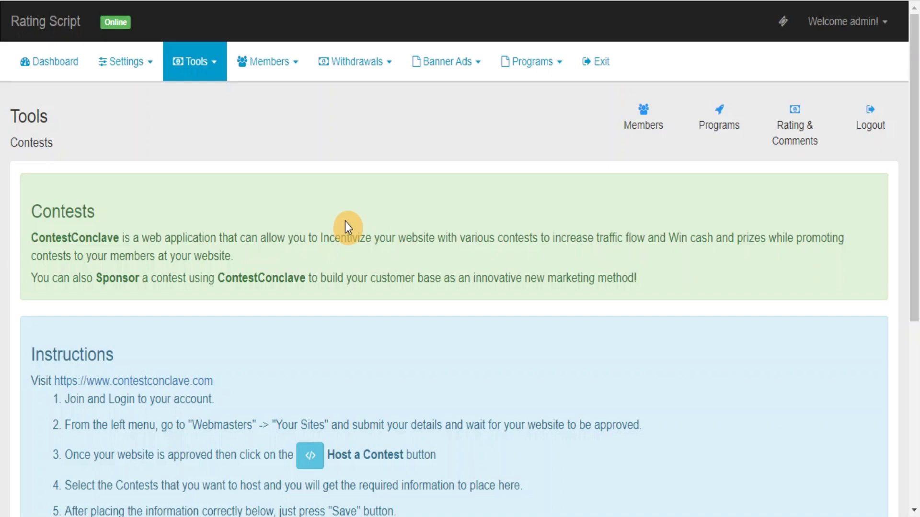
pyautogui.click(214, 58)
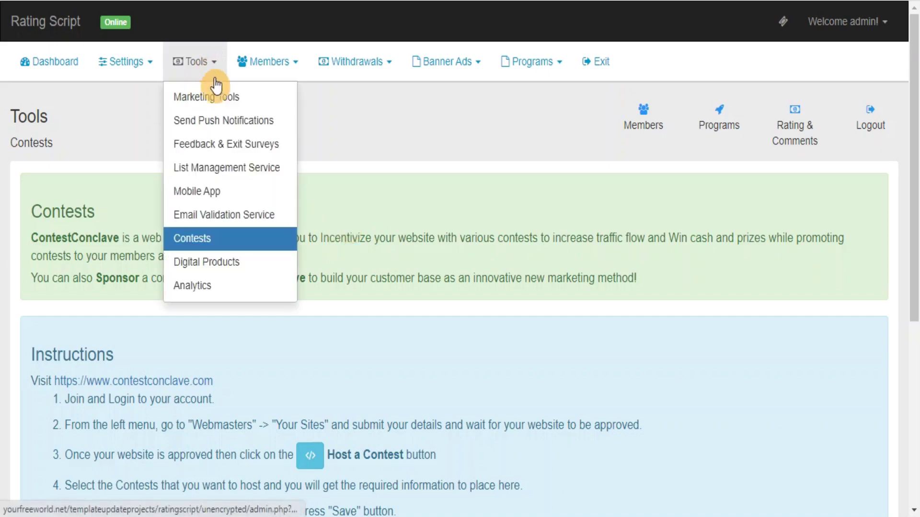
pyautogui.click(207, 262)
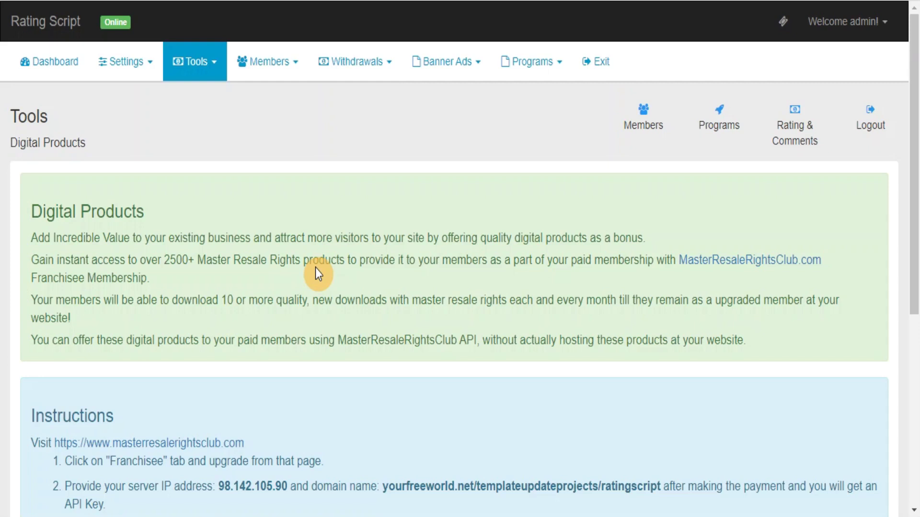
pyautogui.click(194, 62)
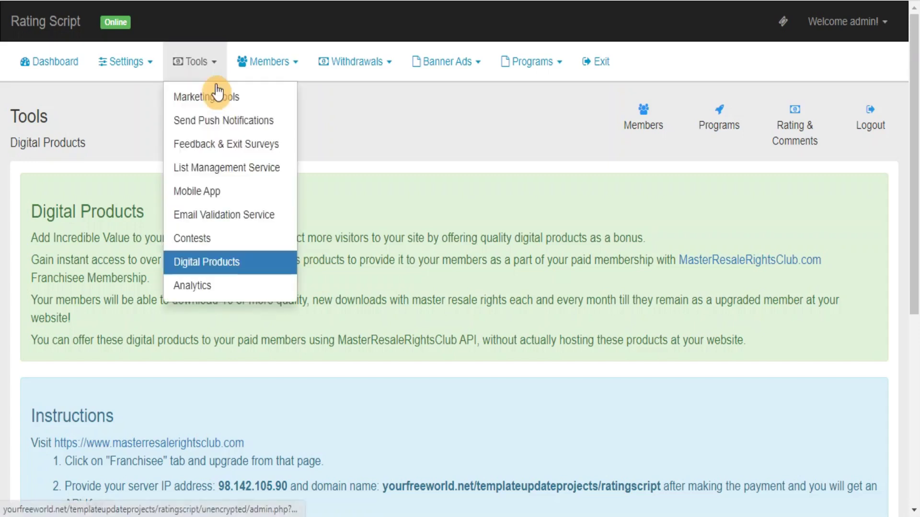
pyautogui.click(201, 290)
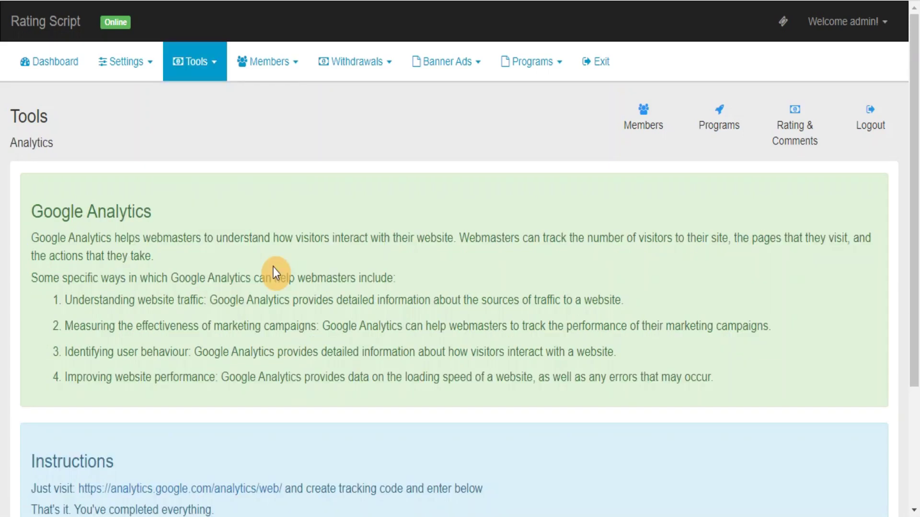
# - View the Members List, Search Members, Active Members and Pending Members pages
pyautogui.click(272, 67)
pyautogui.click(258, 152)
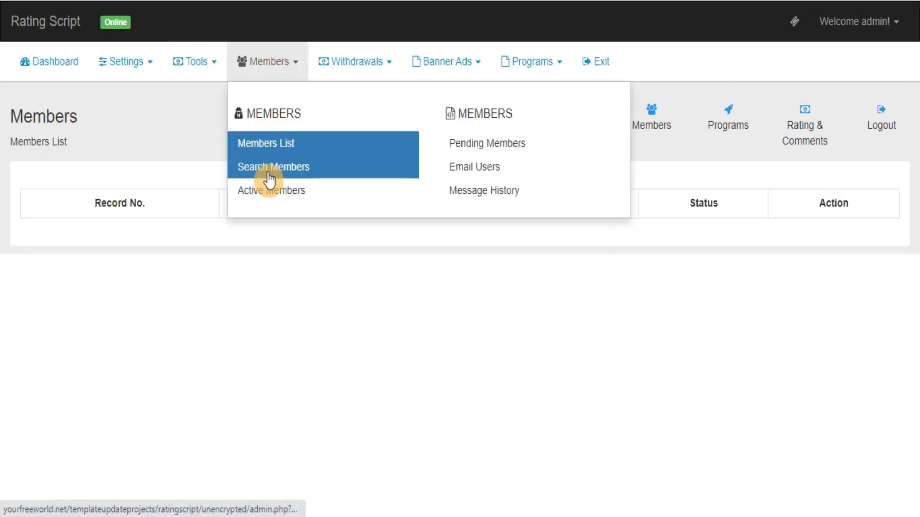
pyautogui.click(266, 172)
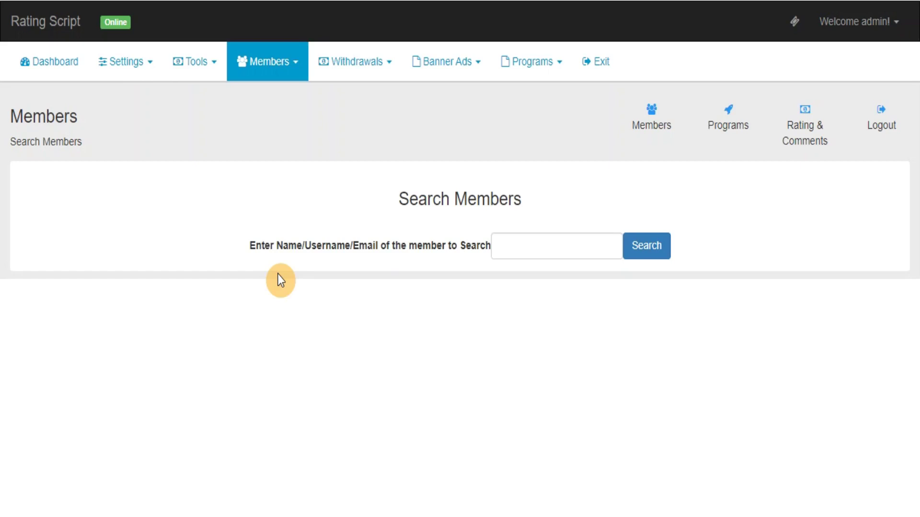
pyautogui.click(266, 73)
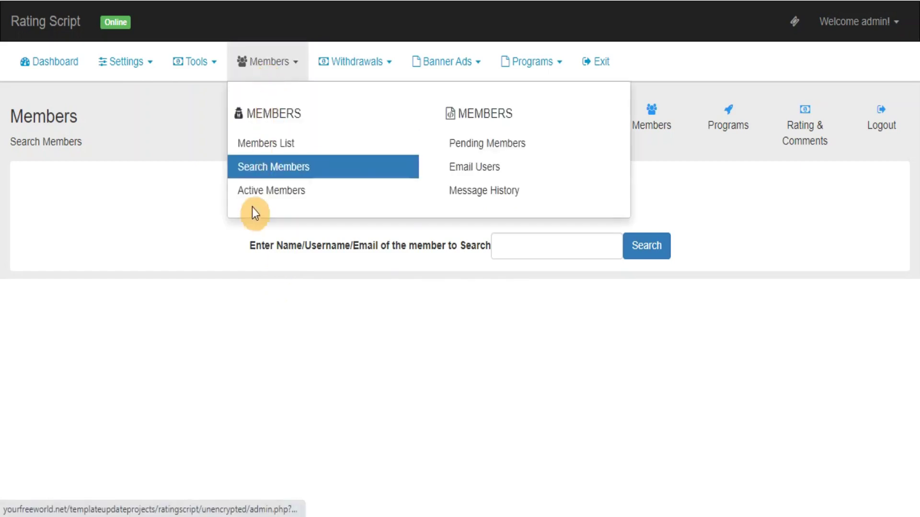
pyautogui.click(260, 197)
pyautogui.click(495, 152)
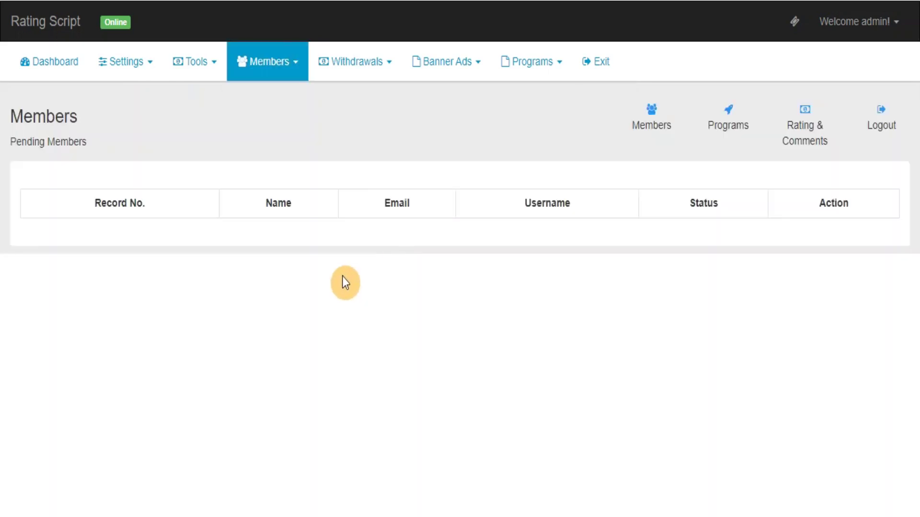
# - Revisit Active and Pending Members, then view the Email Users and Message History pages
pyautogui.hotkey('alt', 'Left')
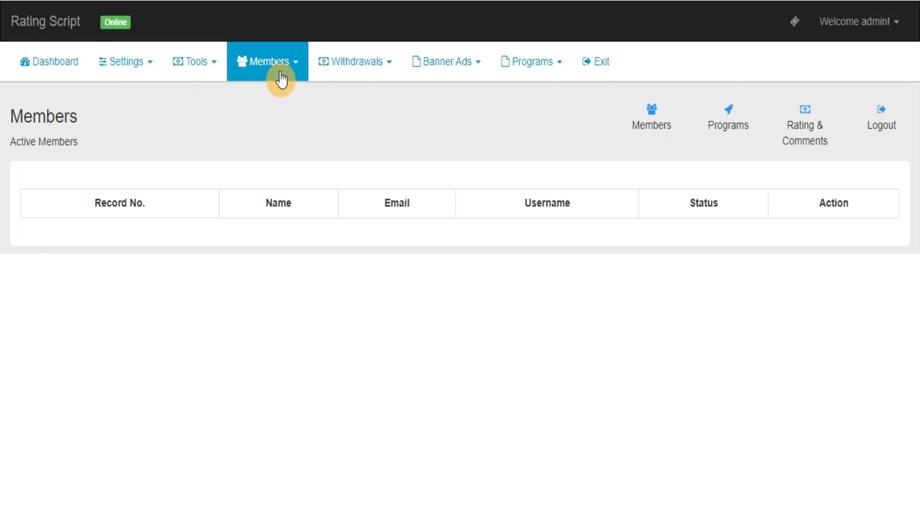
pyautogui.hotkey('alt', 'Right')
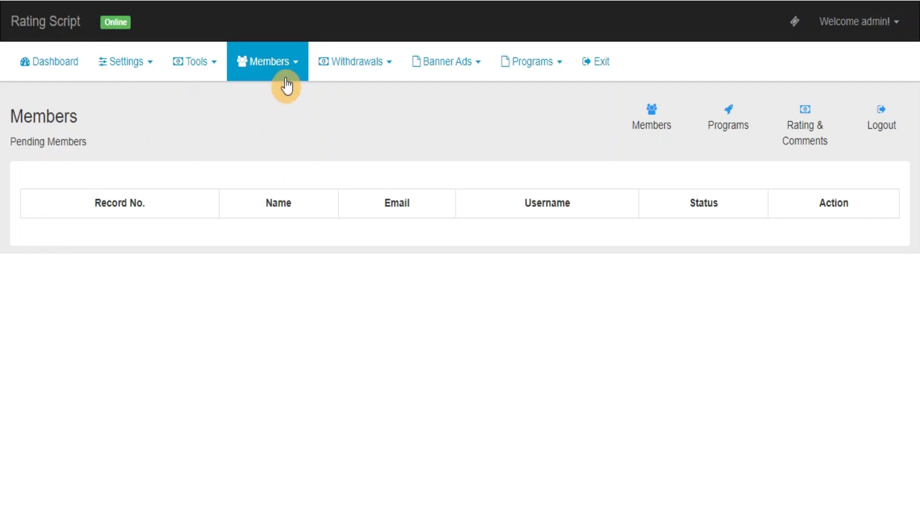
pyautogui.click(283, 76)
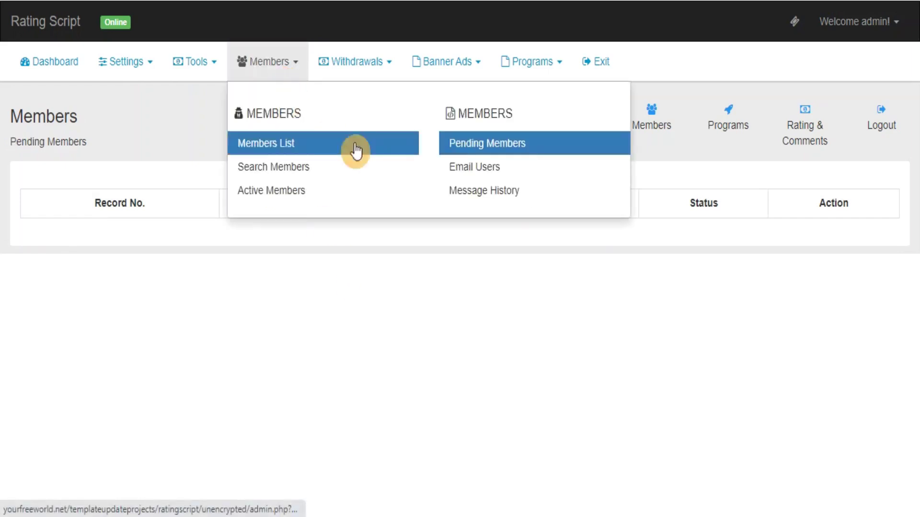
pyautogui.click(494, 175)
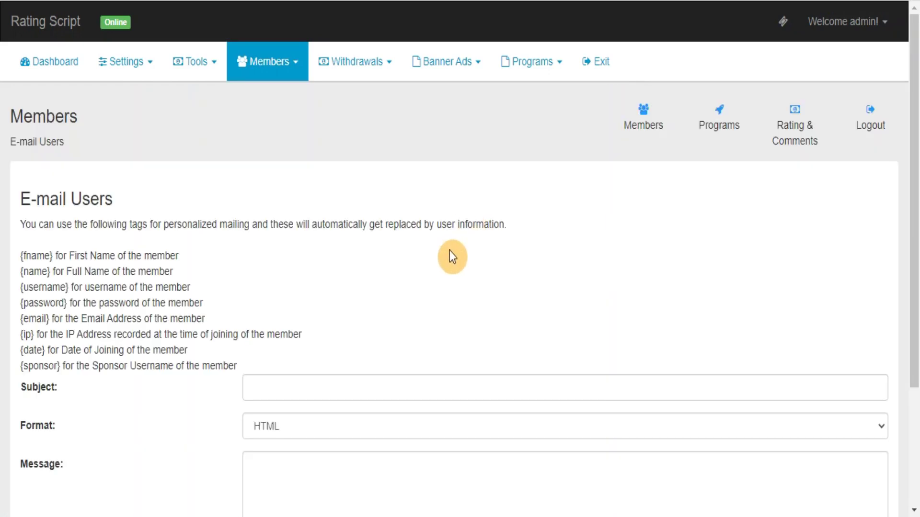
pyautogui.click(278, 77)
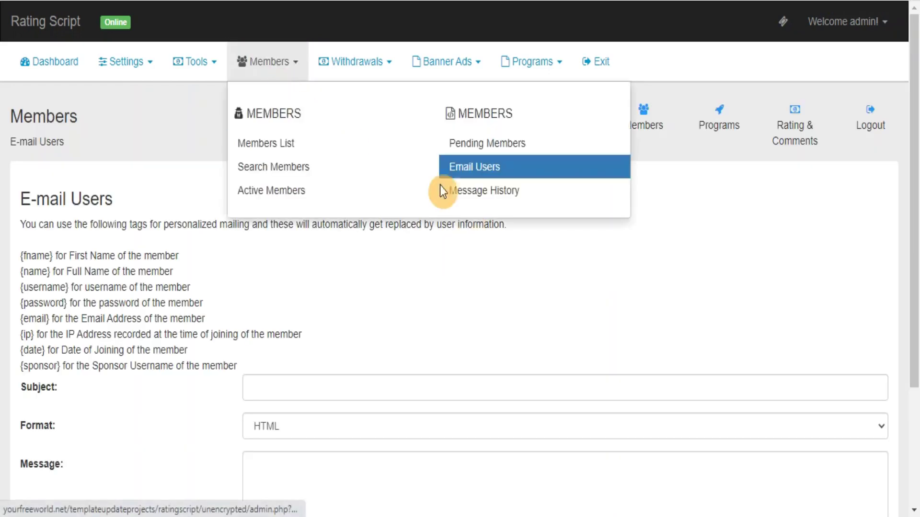
pyautogui.click(462, 196)
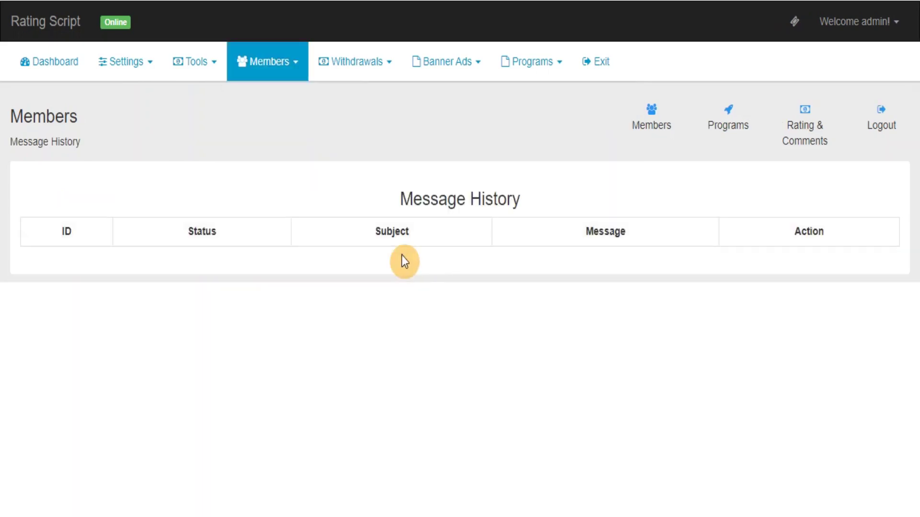
# - View the Completed Withdrawals and Pending Withdrawals lists
pyautogui.click(362, 72)
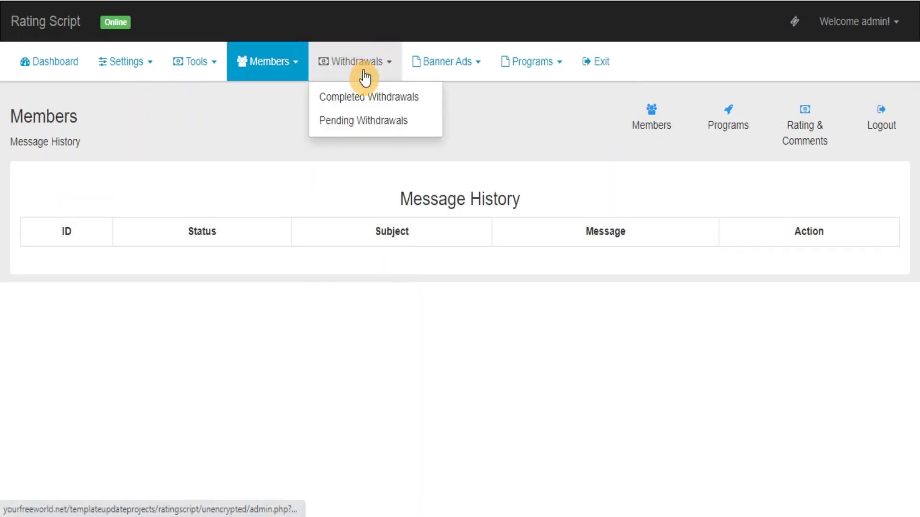
pyautogui.click(381, 109)
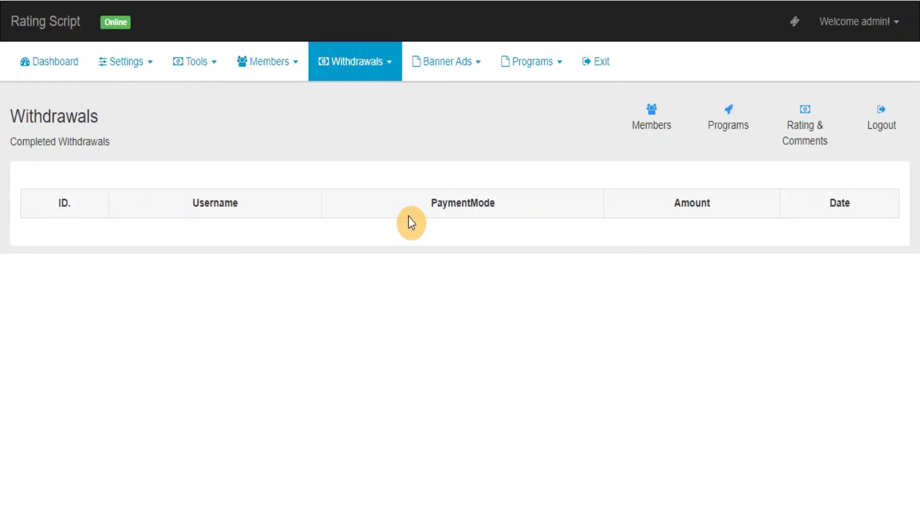
pyautogui.click(359, 77)
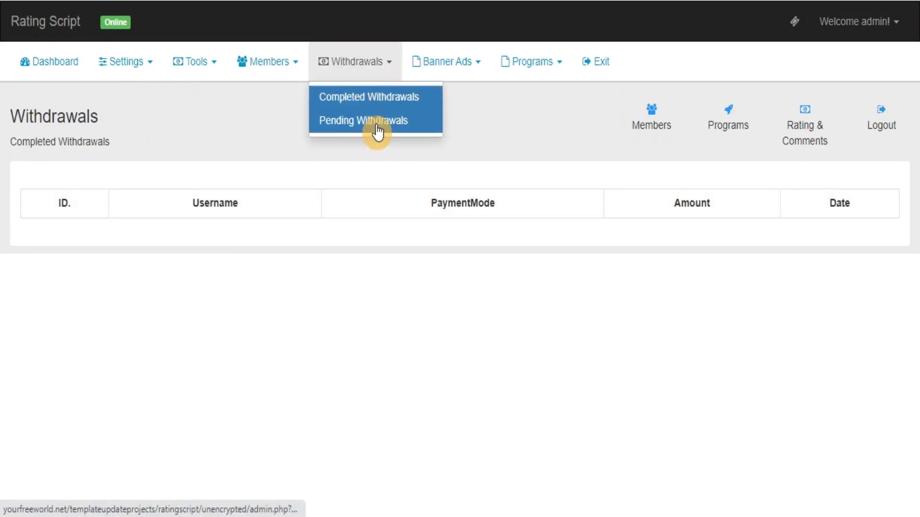
pyautogui.click(377, 127)
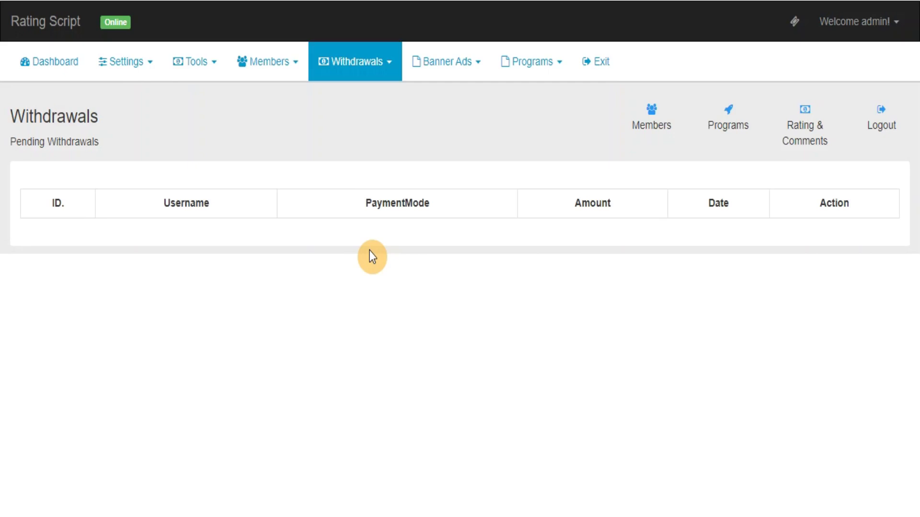
# - View the Approved Banners and Pending Banners lists under Banner Ads
pyautogui.click(449, 77)
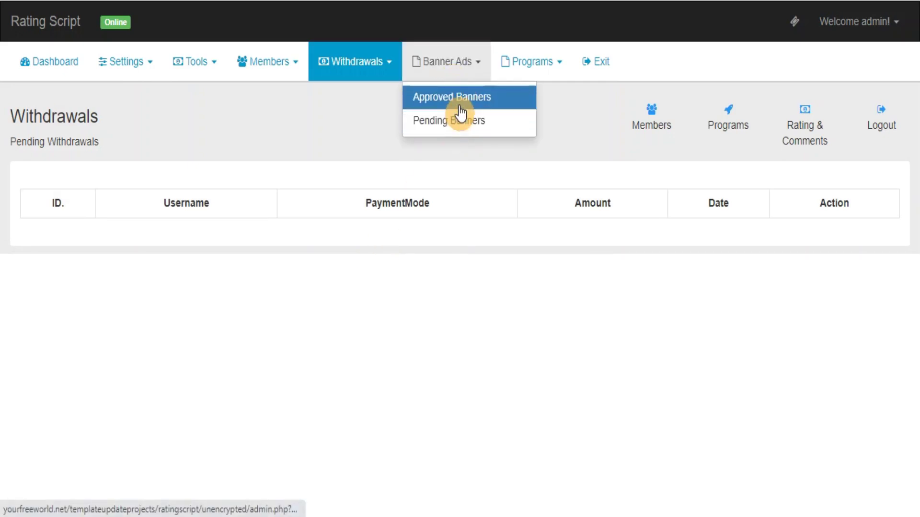
pyautogui.click(459, 110)
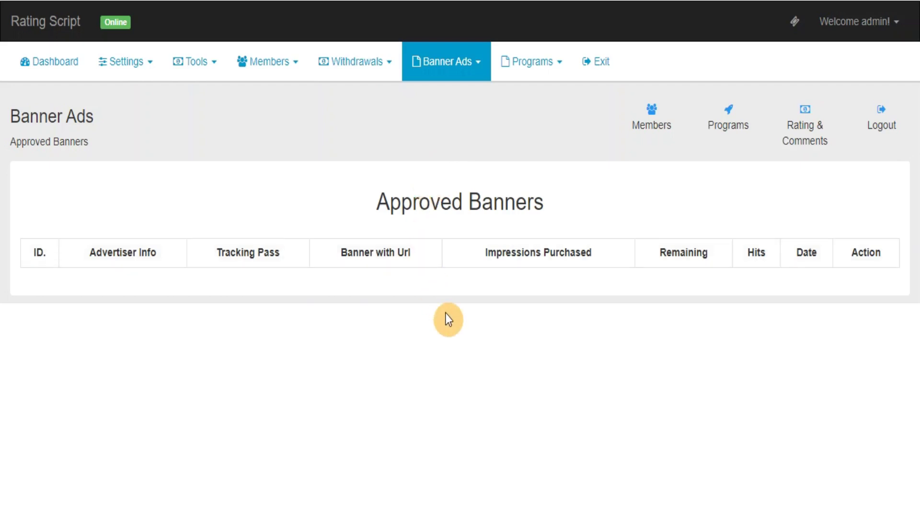
pyautogui.click(467, 66)
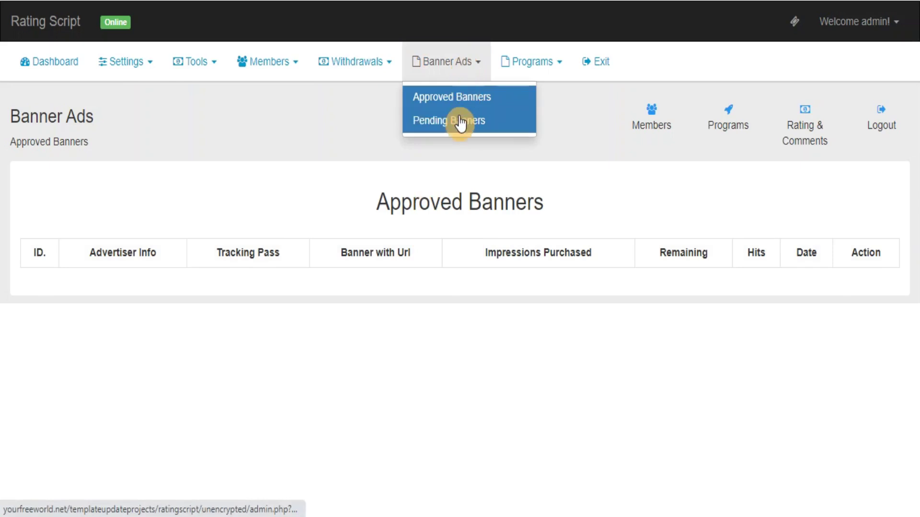
pyautogui.click(458, 120)
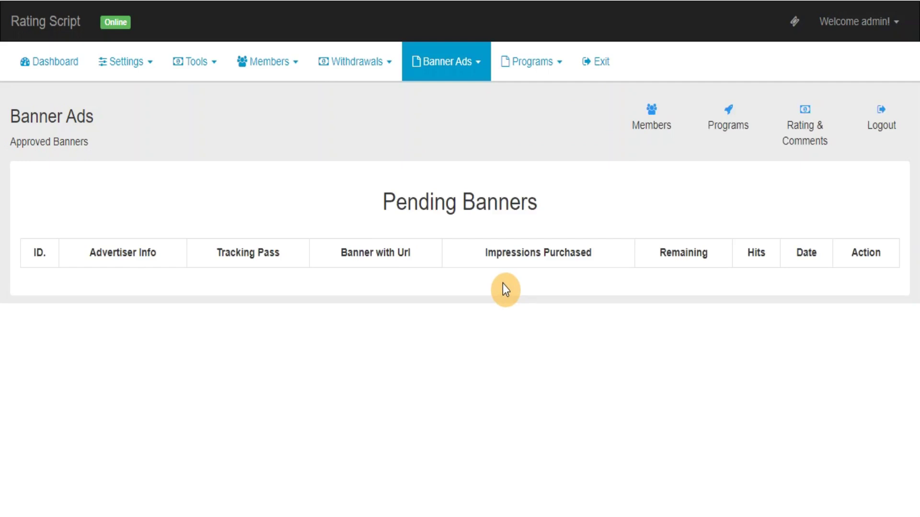
# - View Manage Programs and Manage Ratings & Comments, then log out via Exit
pyautogui.click(535, 64)
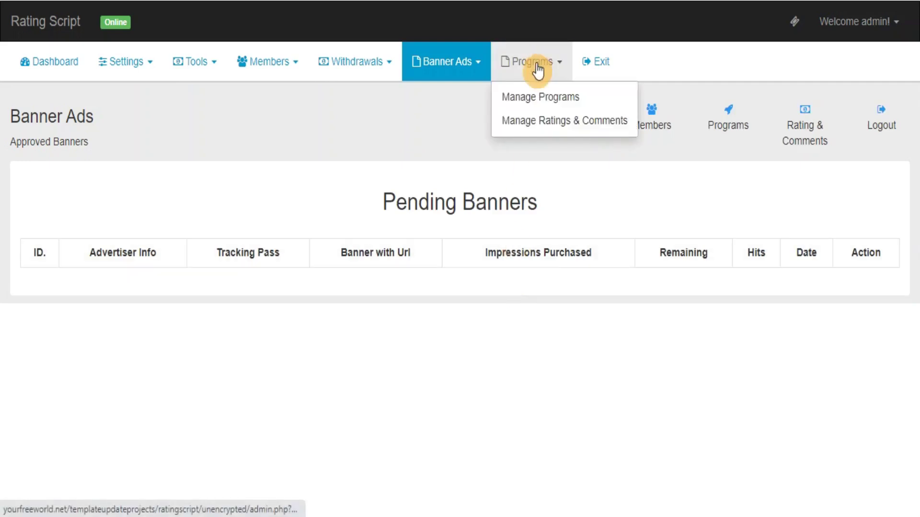
pyautogui.click(518, 101)
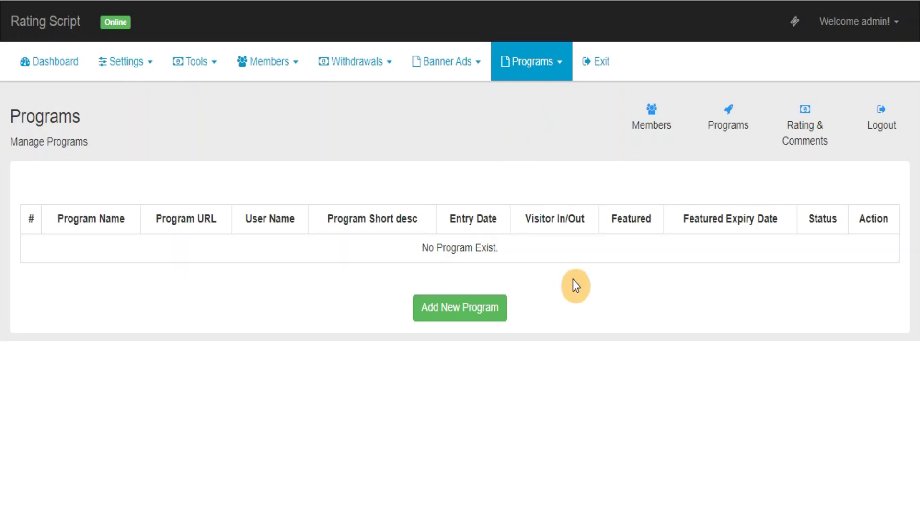
pyautogui.click(550, 68)
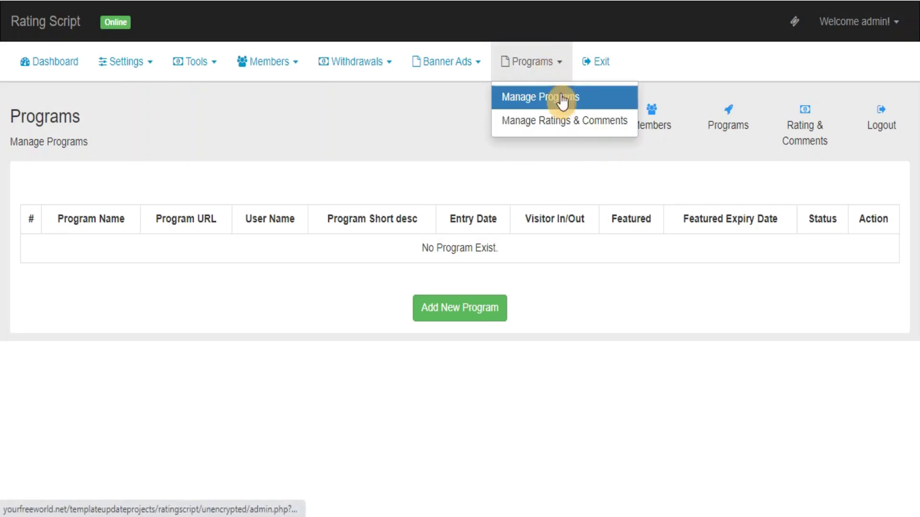
pyautogui.click(551, 127)
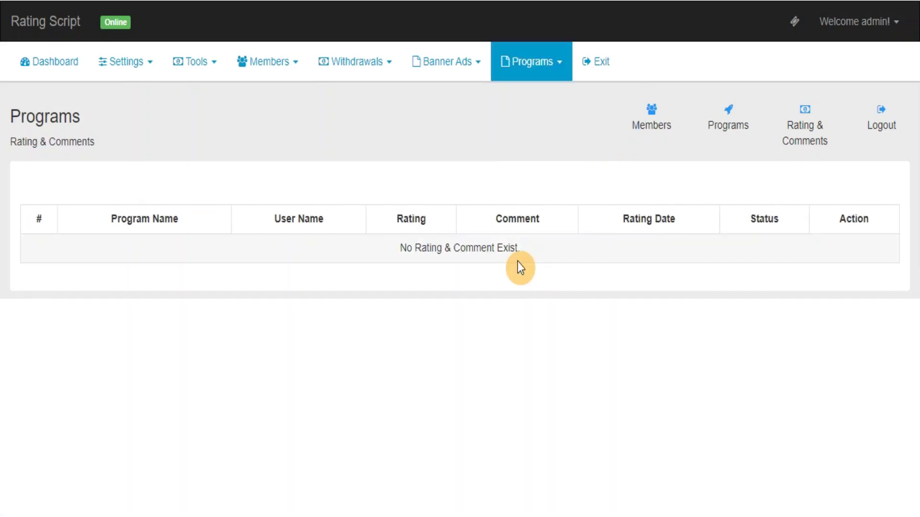
pyautogui.click(605, 59)
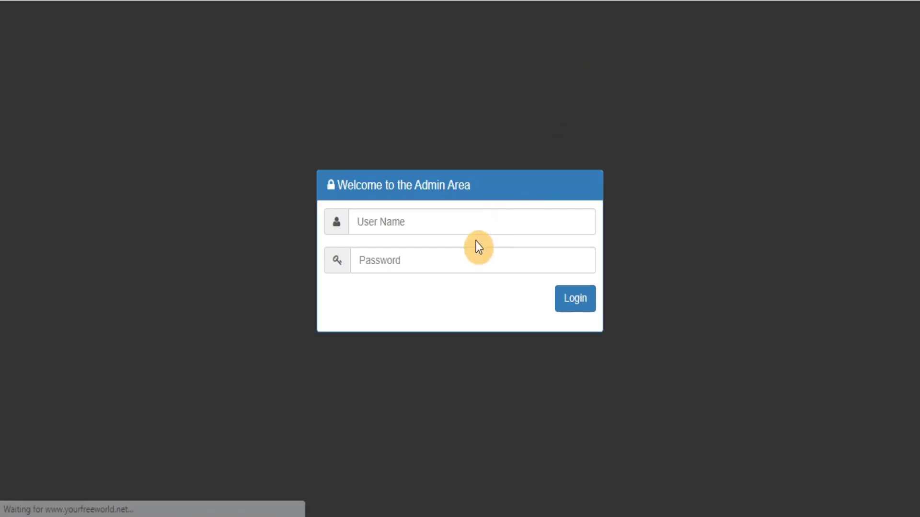